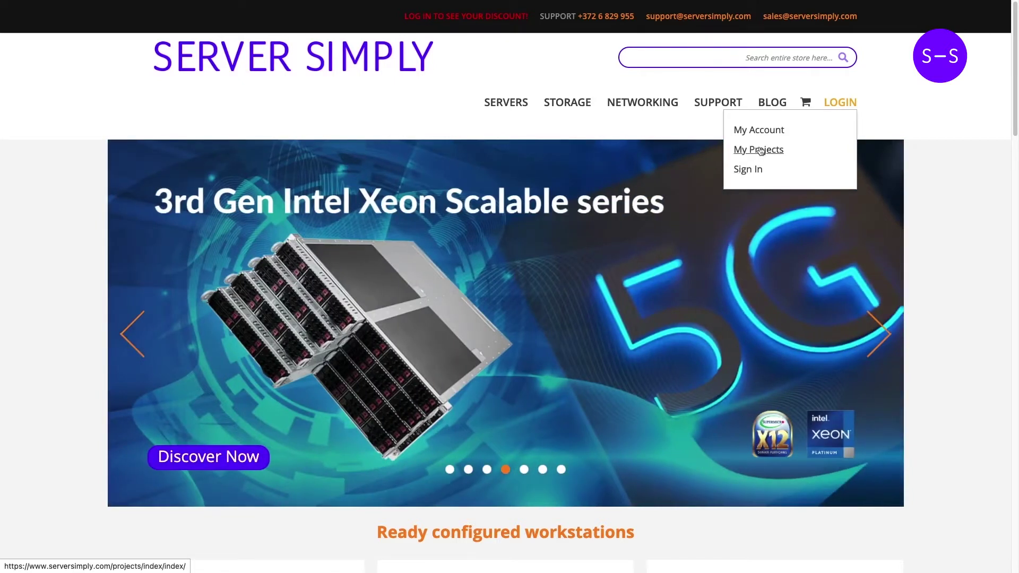
- Sign in with the account e-mail and password and return to the Projects list showing Default Project
{"action": "left_click", "coordinate": [760, 151]}
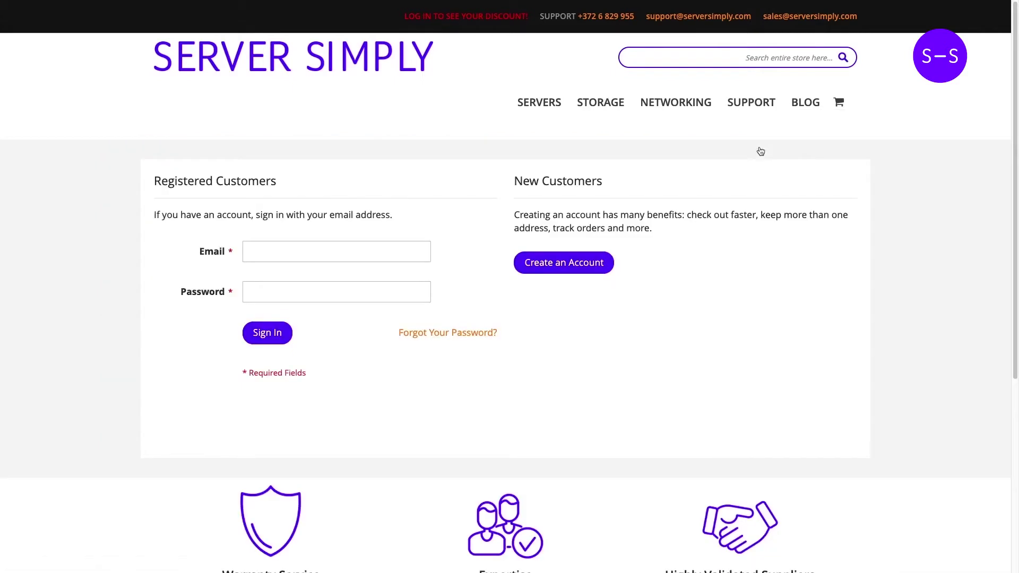
{"action": "left_click", "coordinate": [357, 243]}
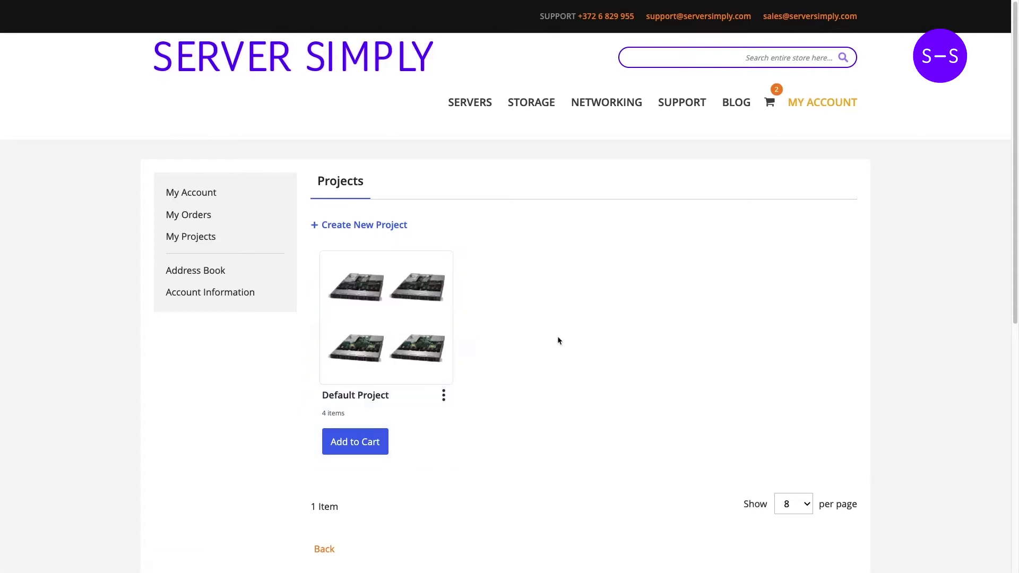
{"action": "scroll", "coordinate": [587, 325], "scroll_direction": "down", "scroll_amount": 3}
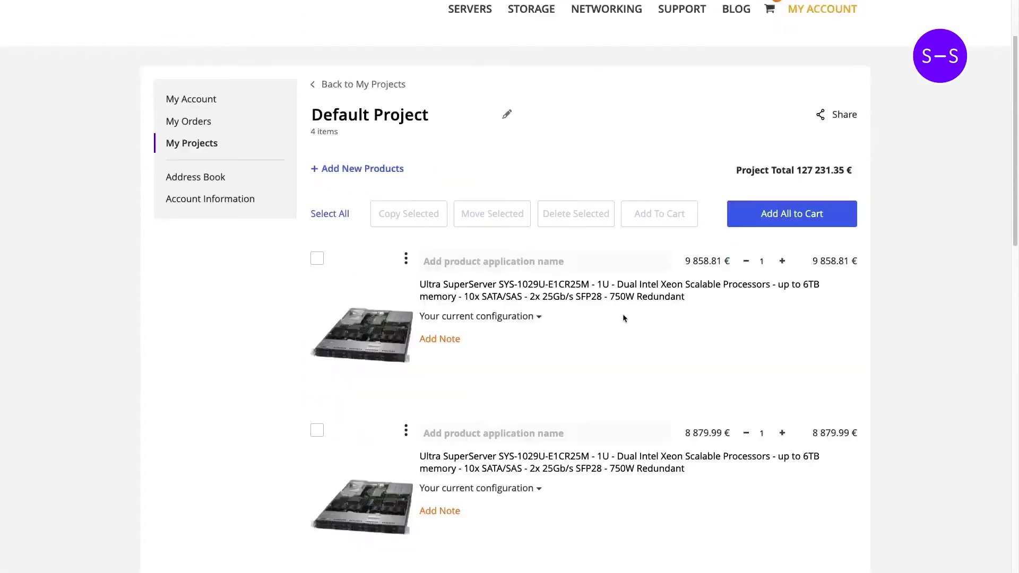
{"action": "scroll", "coordinate": [624, 318], "scroll_direction": "up", "scroll_amount": 3}
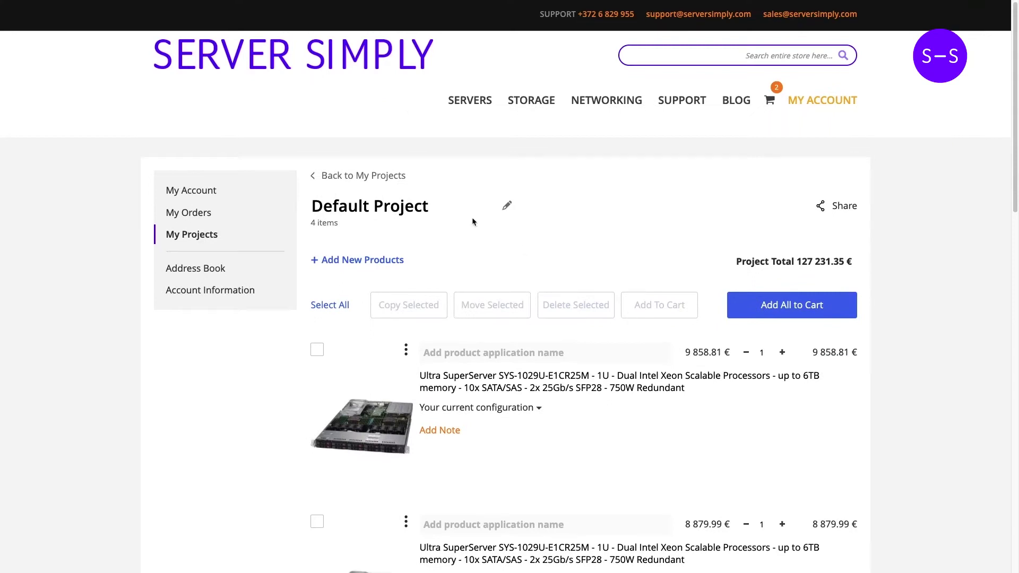
{"action": "left_click", "coordinate": [382, 178]}
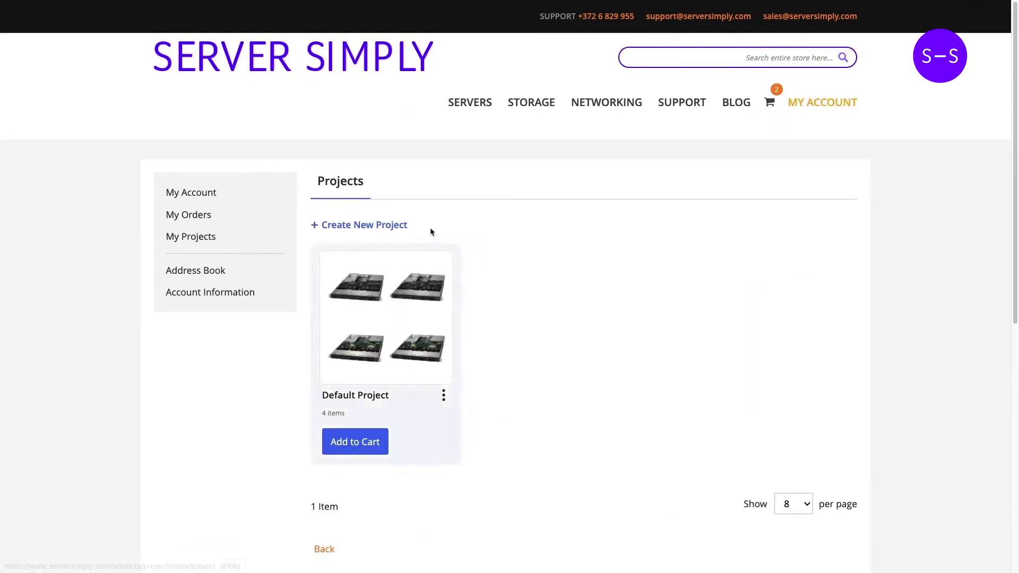
- Create a new project named AMD Virt3 and open its empty project page
{"action": "left_click", "coordinate": [374, 227]}
{"action": "left_click", "coordinate": [364, 255]}
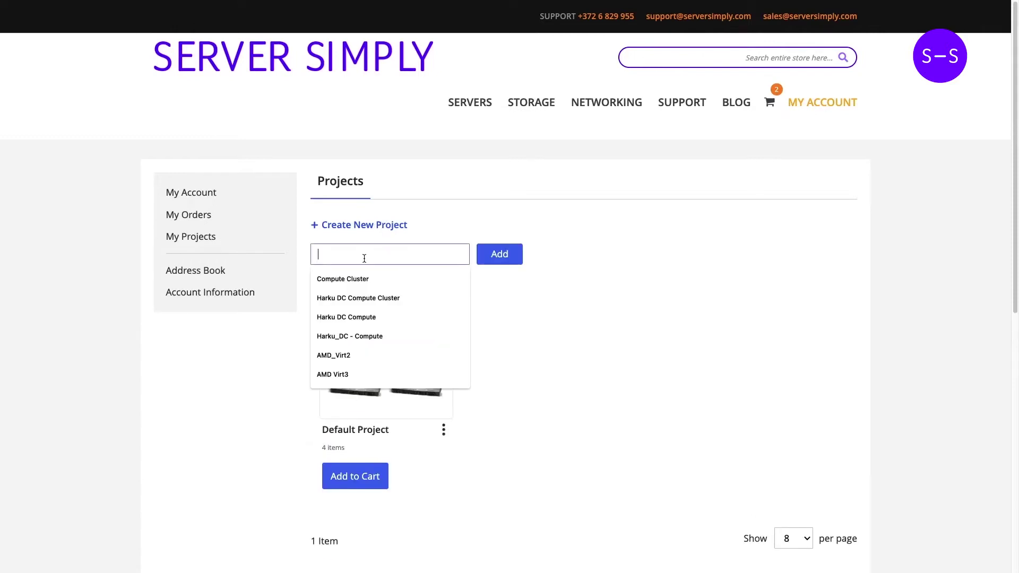
{"action": "type", "text": "AMD Virt3"}
{"action": "left_click", "coordinate": [343, 280]}
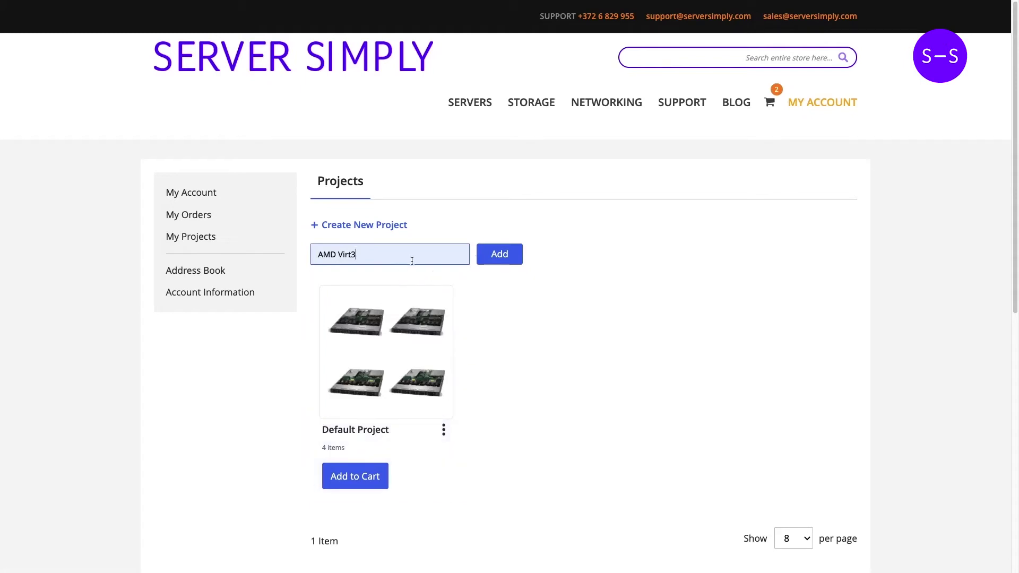
{"action": "left_click", "coordinate": [507, 256]}
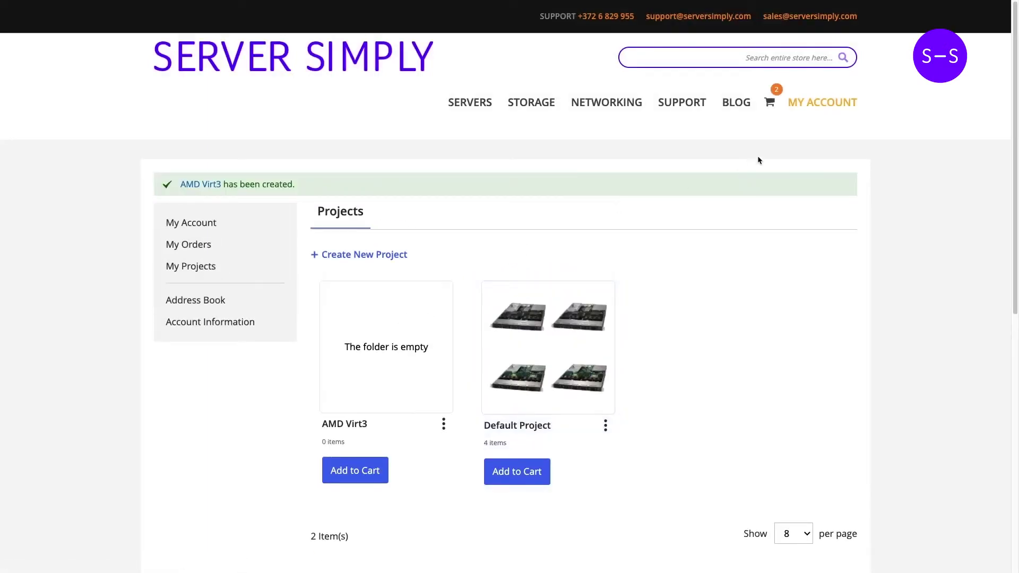
{"action": "left_click", "coordinate": [215, 187]}
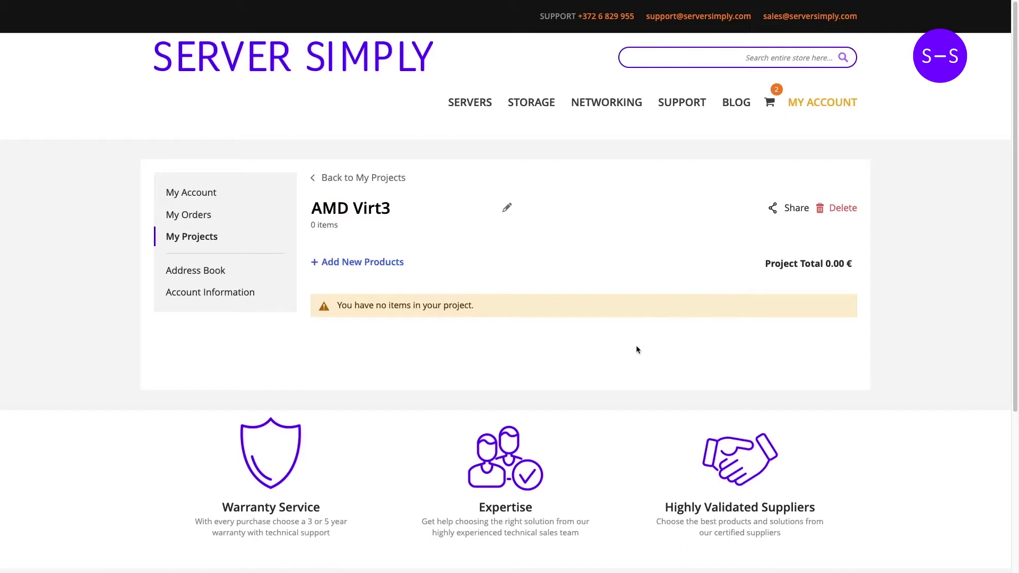
- Add the cart's WIO A+ Server AS-1114S-WTRT configuration (12127.08 €) to the AMD Virt3 project
{"action": "left_click", "coordinate": [770, 105]}
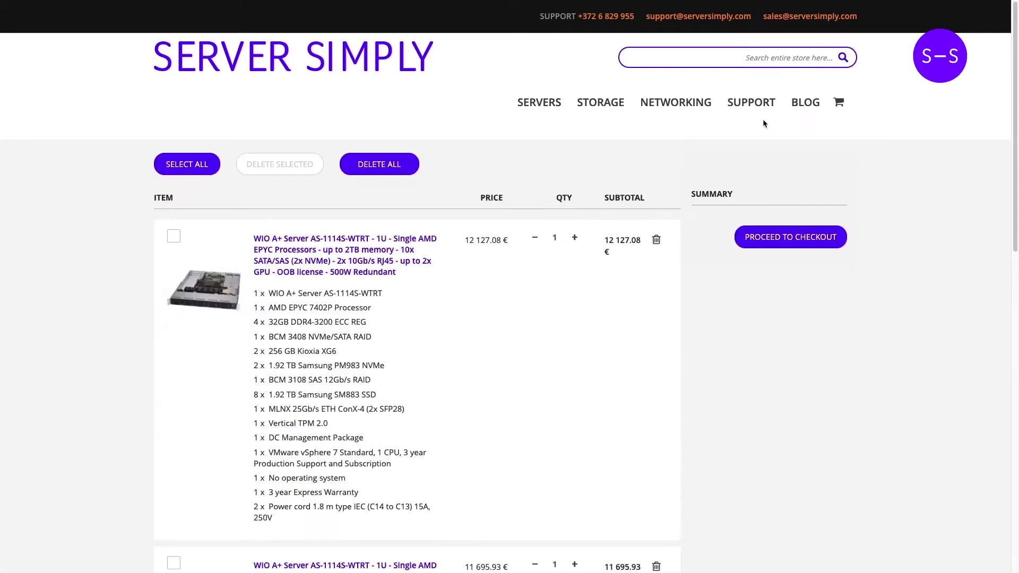
{"action": "scroll", "coordinate": [652, 432], "scroll_direction": "down", "scroll_amount": 1}
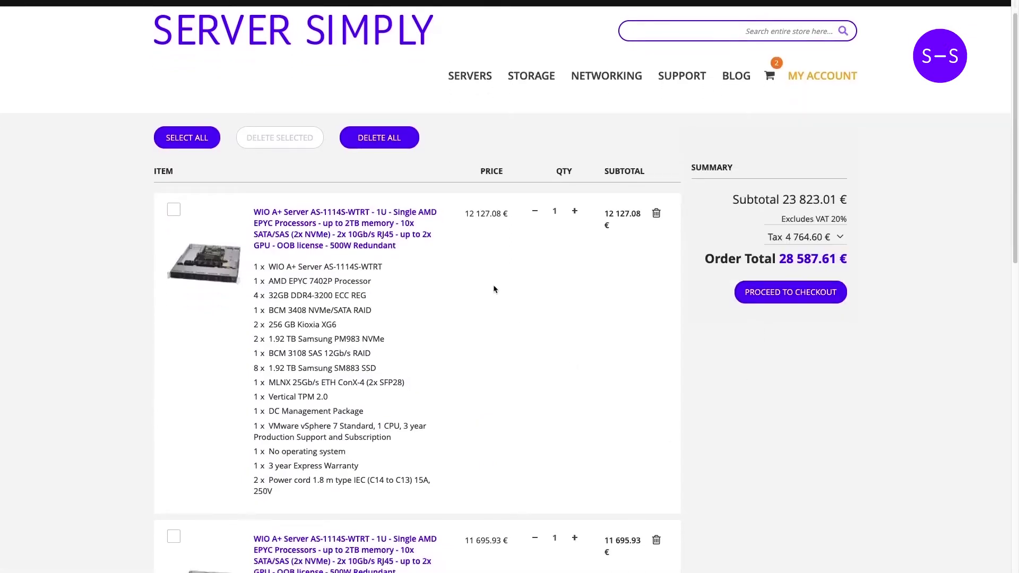
{"action": "left_click", "coordinate": [355, 227]}
{"action": "scroll", "coordinate": [627, 348], "scroll_direction": "down", "scroll_amount": 1}
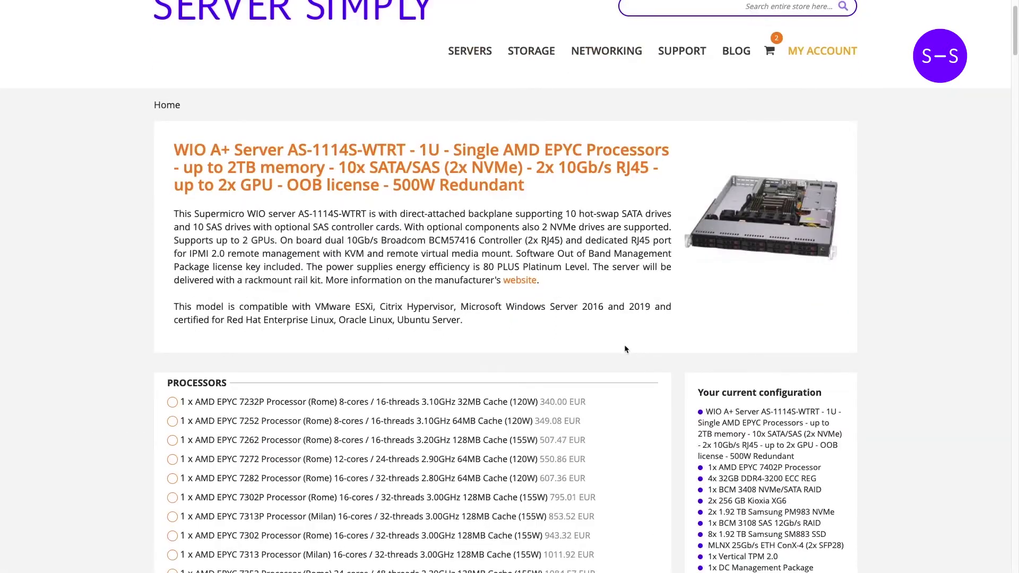
{"action": "scroll", "coordinate": [625, 349], "scroll_direction": "down", "scroll_amount": 5}
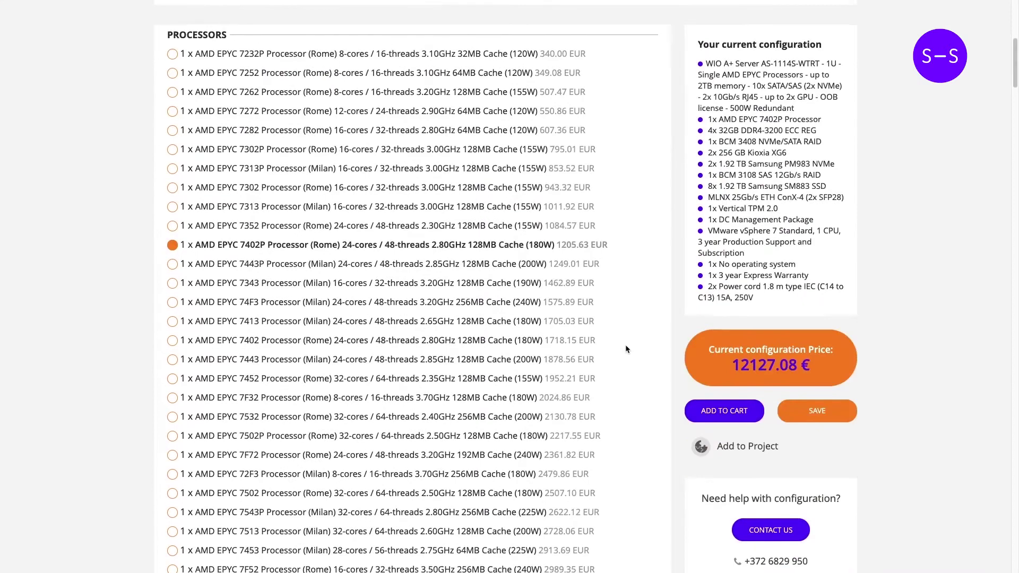
{"action": "left_click", "coordinate": [738, 447]}
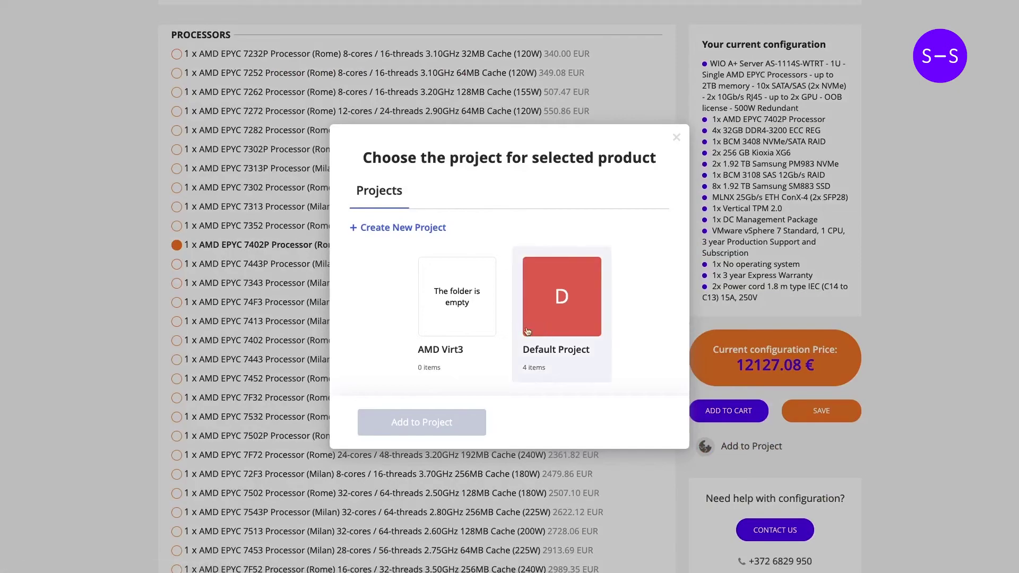
{"action": "left_click", "coordinate": [457, 305]}
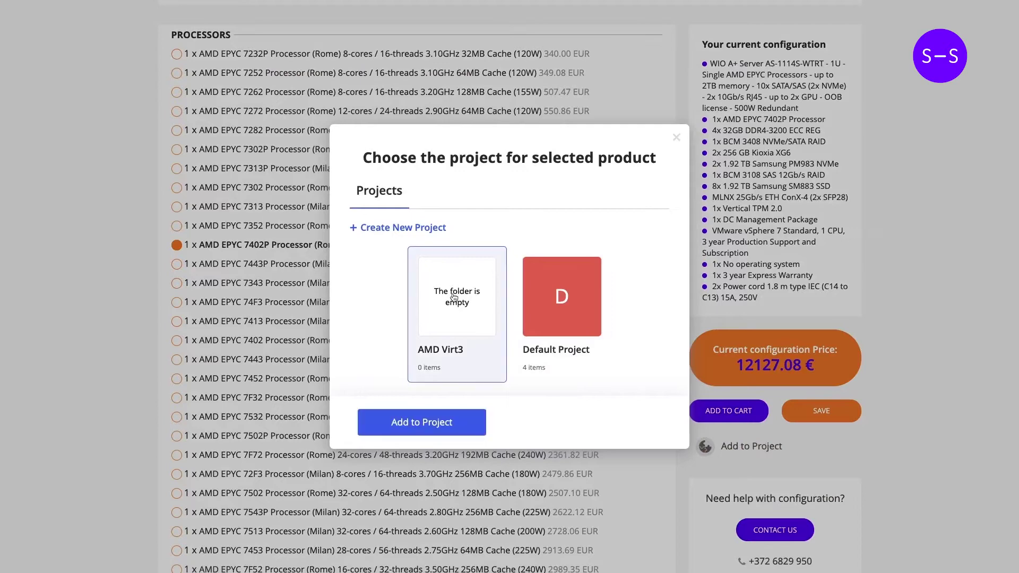
{"action": "left_click", "coordinate": [426, 425]}
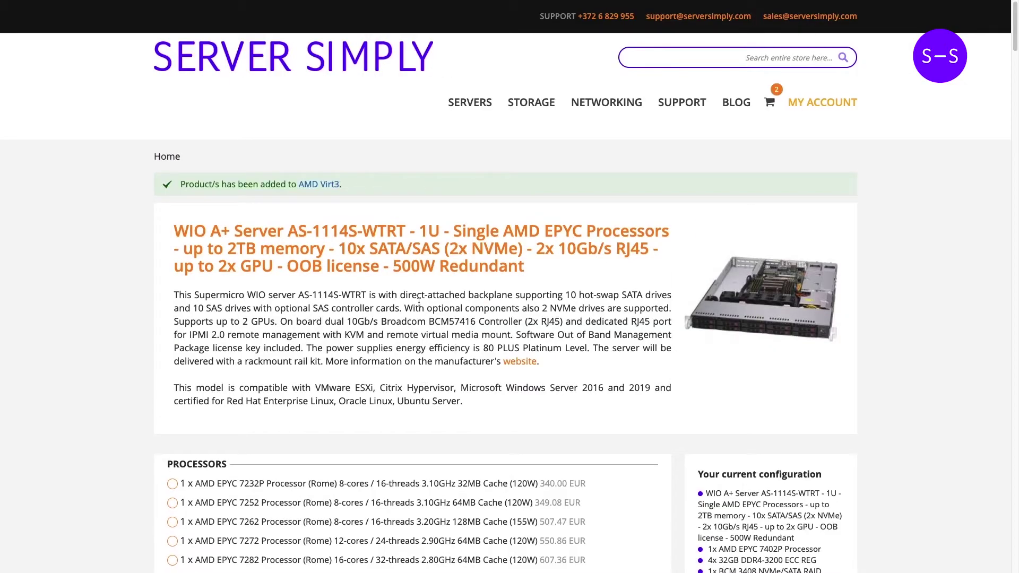
- Name the server in AMD Virt3 'Virutalization node' and expand its full configuration list
{"action": "left_click", "coordinate": [326, 185]}
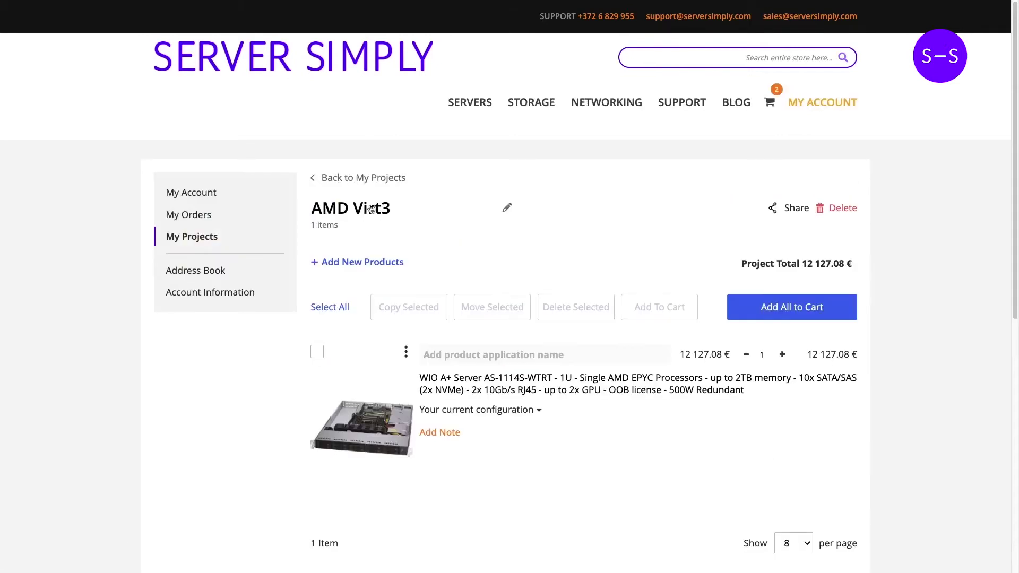
{"action": "left_click", "coordinate": [552, 356]}
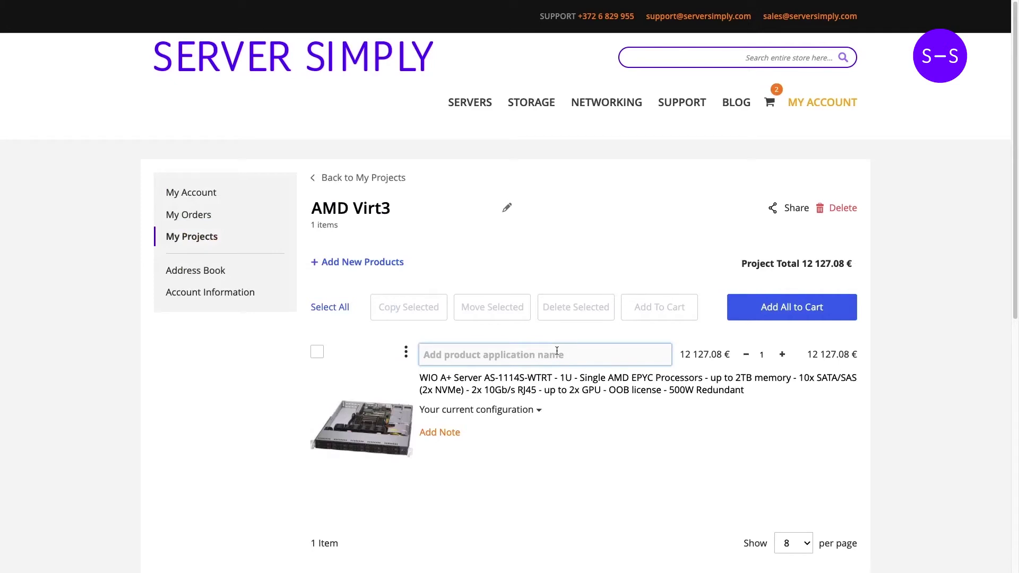
{"action": "type", "text": "Virutaliza"}
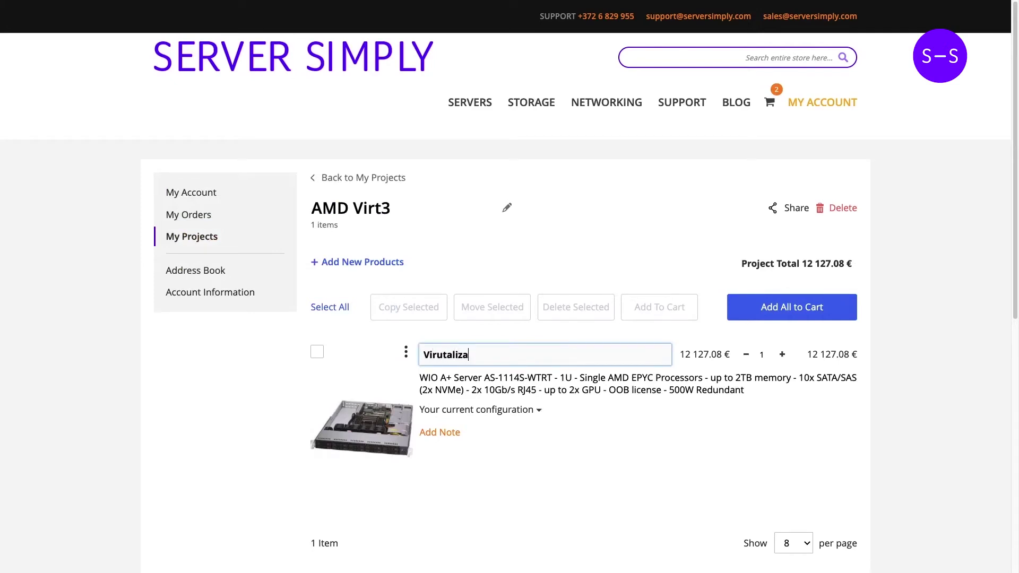
{"action": "type", "text": "tion node"}
{"action": "left_click", "coordinate": [535, 410]}
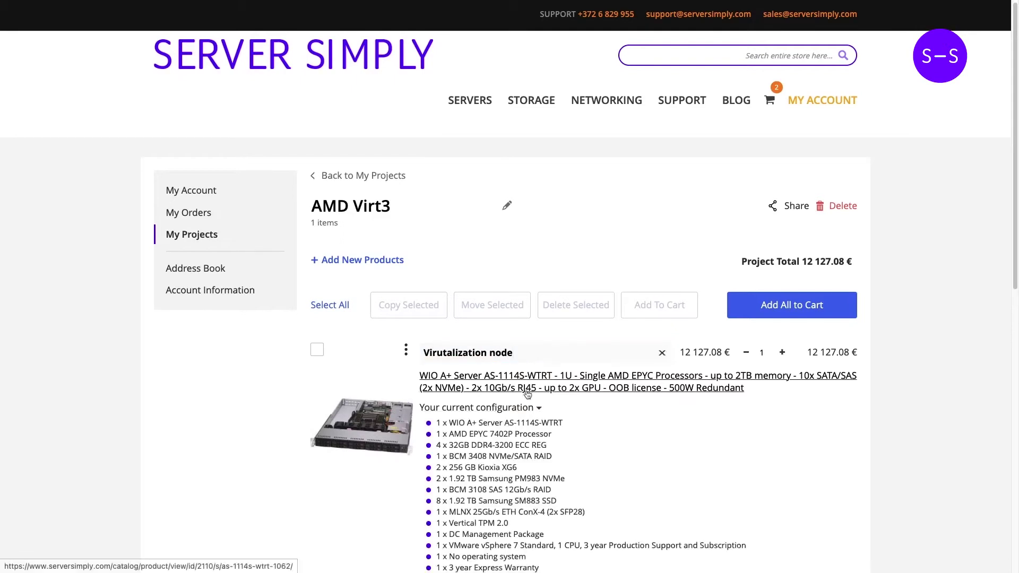
{"action": "scroll", "coordinate": [527, 394], "scroll_direction": "down", "scroll_amount": 1}
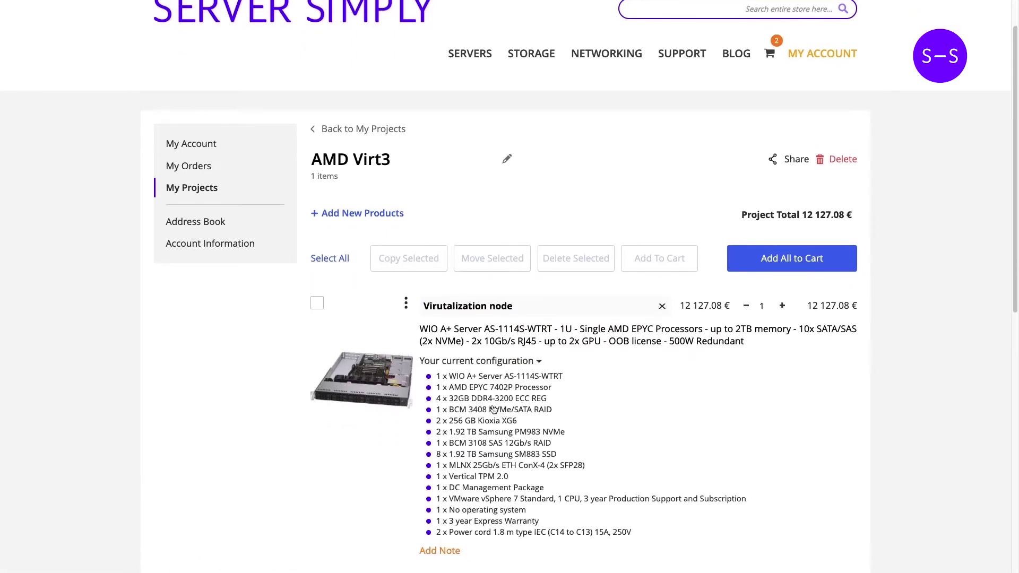
- Add a note box for the server, then collapse the empty product description
{"action": "left_click", "coordinate": [460, 550]}
{"action": "scroll", "coordinate": [546, 362], "scroll_direction": "down", "scroll_amount": 4}
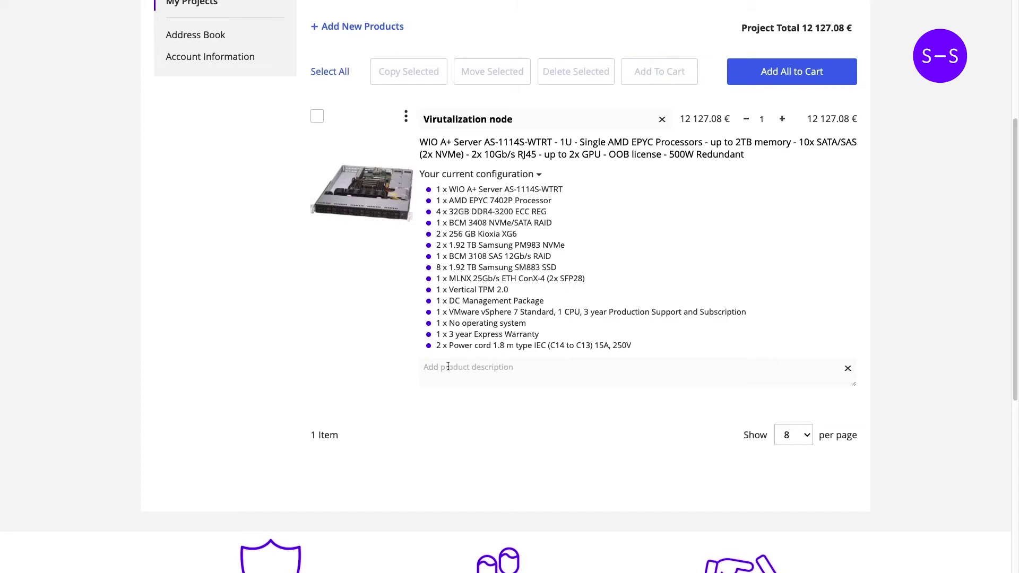
{"action": "left_click", "coordinate": [551, 366]}
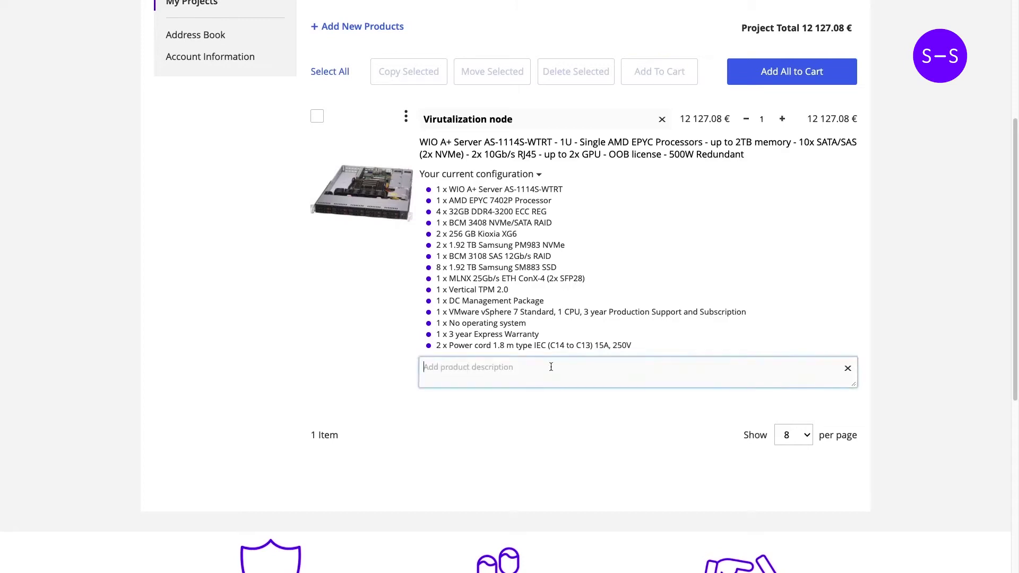
{"action": "scroll", "coordinate": [679, 281], "scroll_direction": "up", "scroll_amount": 2}
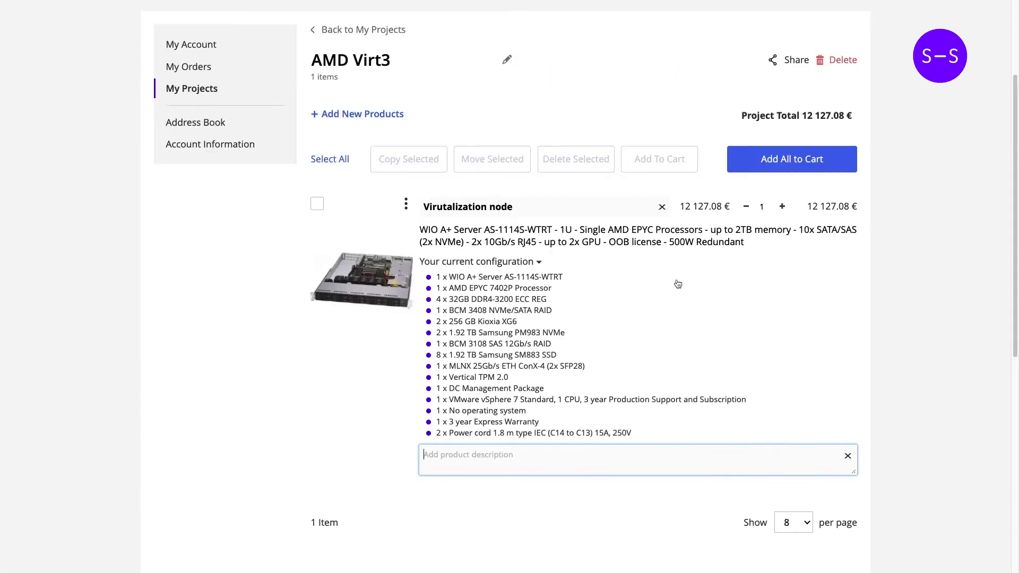
{"action": "left_click", "coordinate": [597, 246]}
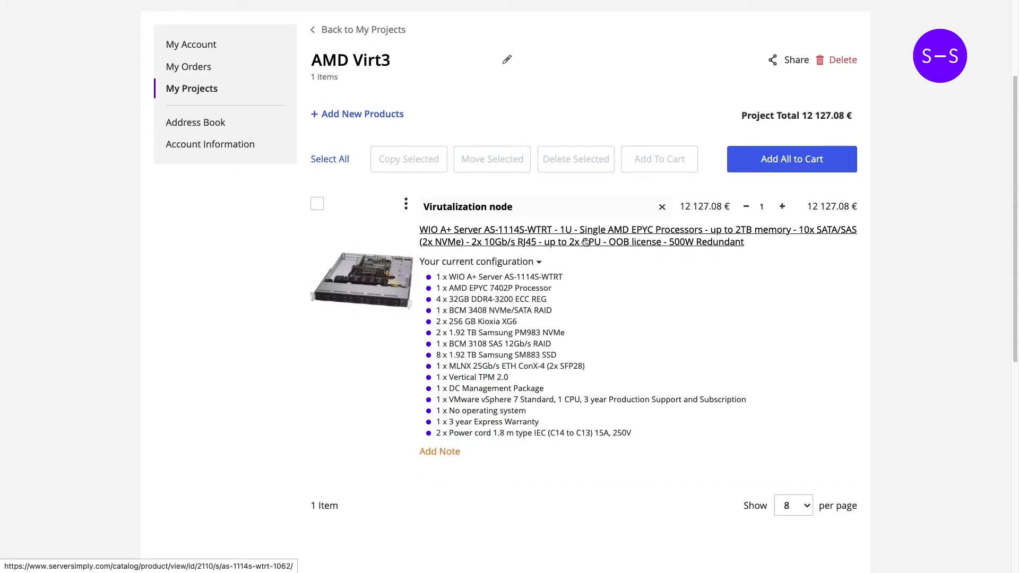
- Switch the server's processor to AMD EPYC 7502P and add this configuration (13189.60 €) to AMD Virt3
{"action": "left_click", "coordinate": [586, 242]}
{"action": "scroll", "coordinate": [590, 234], "scroll_direction": "down", "scroll_amount": 9}
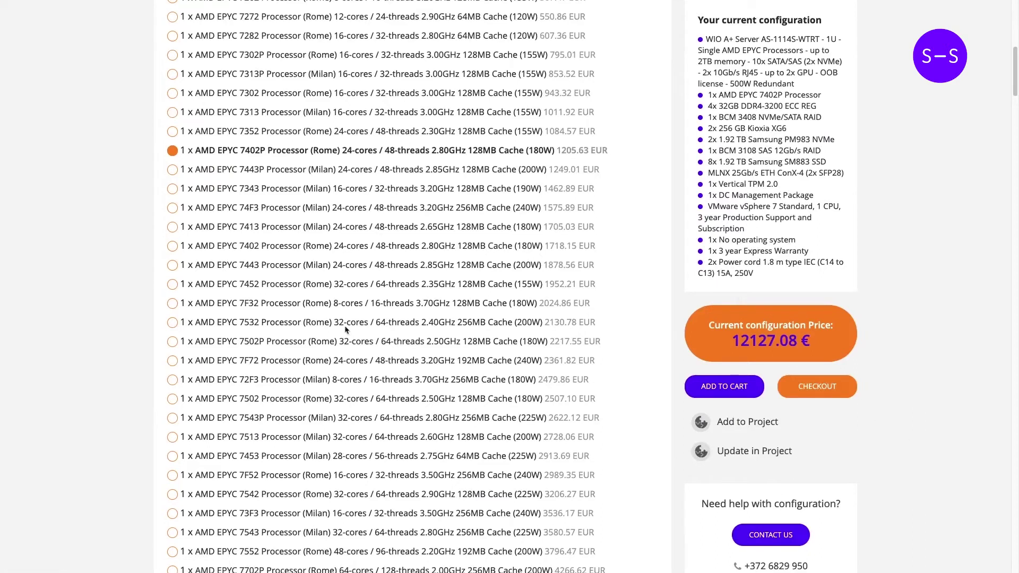
{"action": "left_click", "coordinate": [172, 265]}
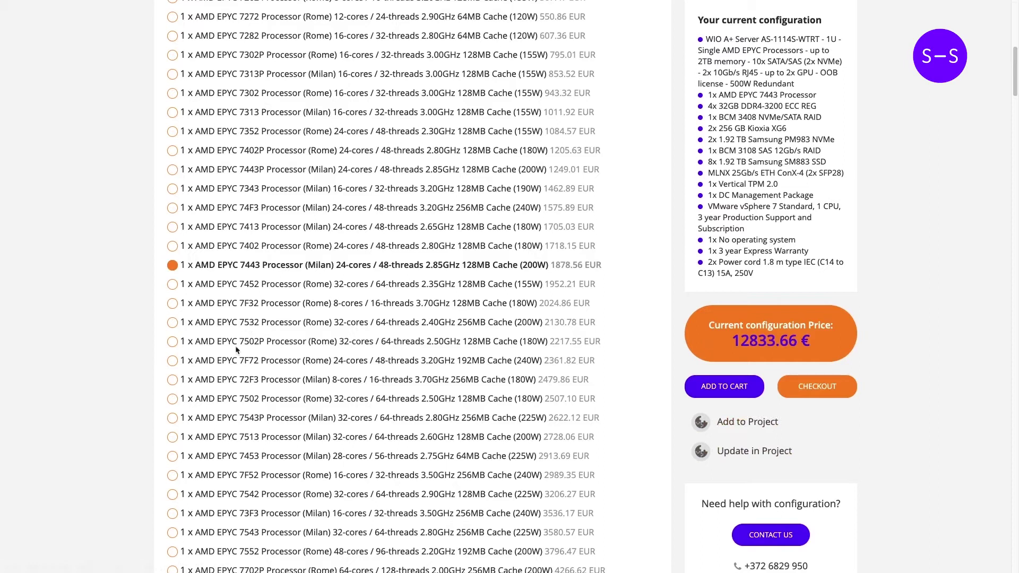
{"action": "left_click", "coordinate": [173, 342]}
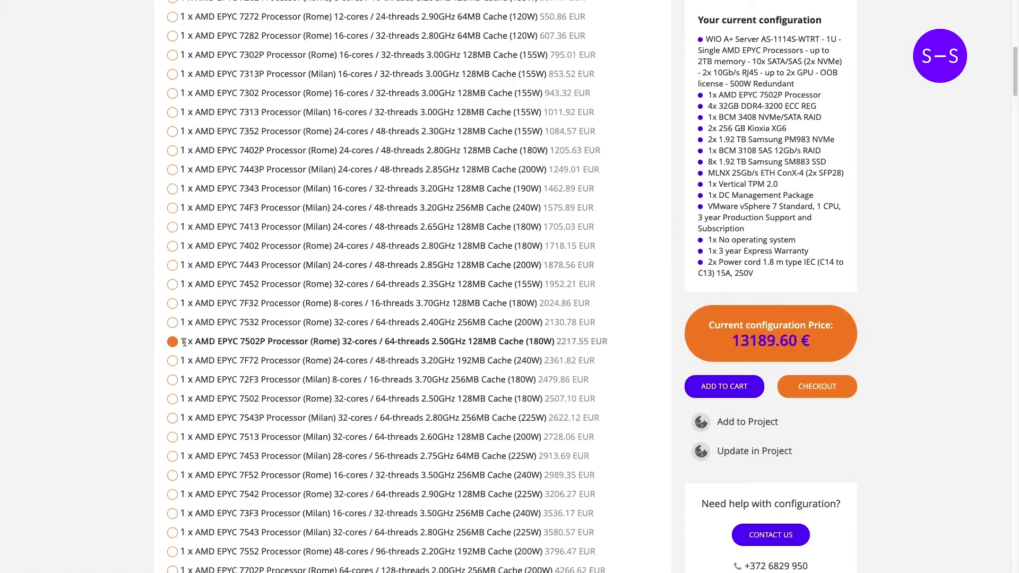
{"action": "left_click", "coordinate": [743, 424]}
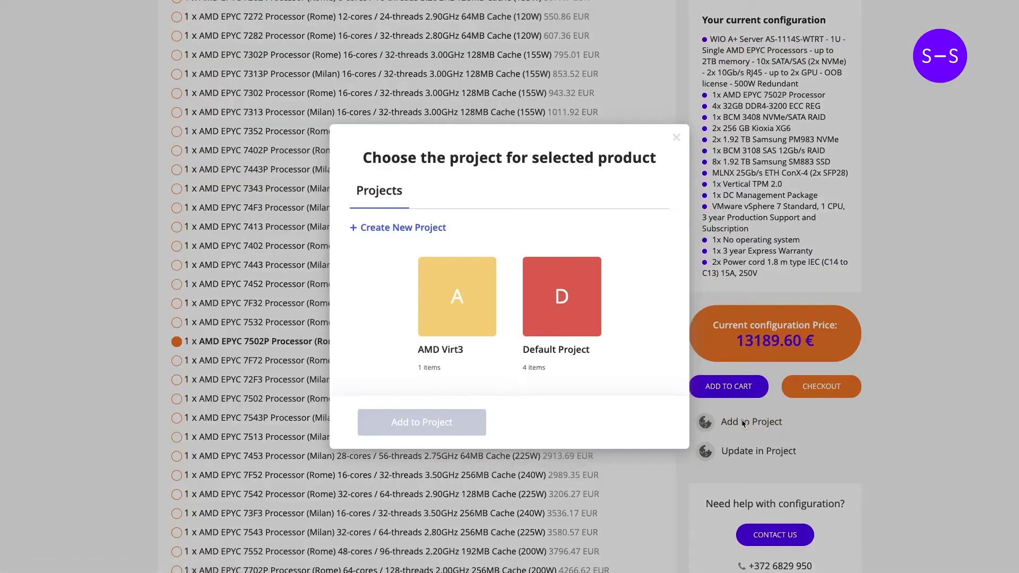
{"action": "left_click", "coordinate": [461, 300]}
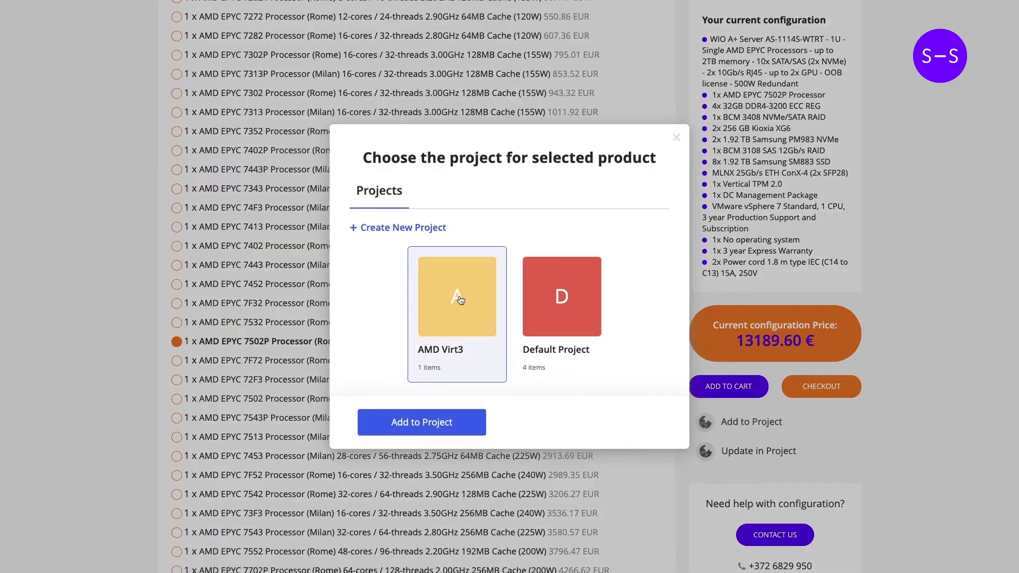
{"action": "left_click", "coordinate": [447, 424]}
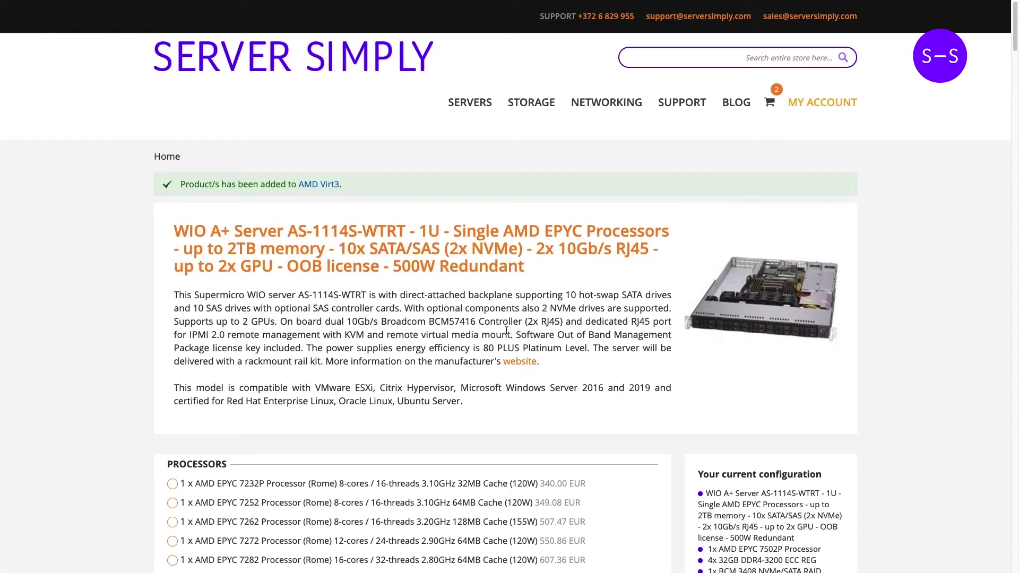
- Name the newly added EPYC 7502P server 'Better CPU option'
{"action": "scroll", "coordinate": [536, 327], "scroll_direction": "down", "scroll_amount": 2}
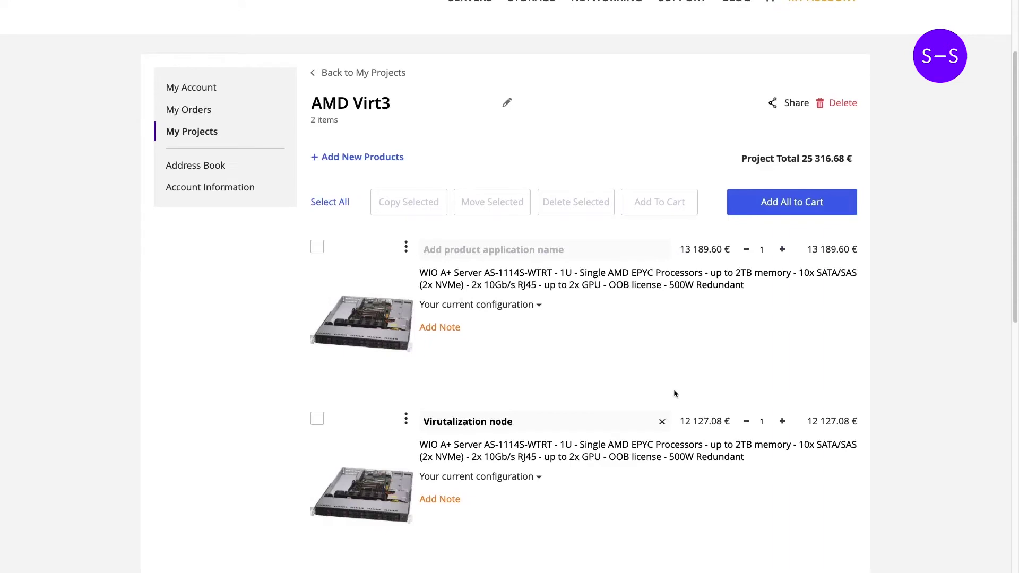
{"action": "left_click", "coordinate": [517, 304]}
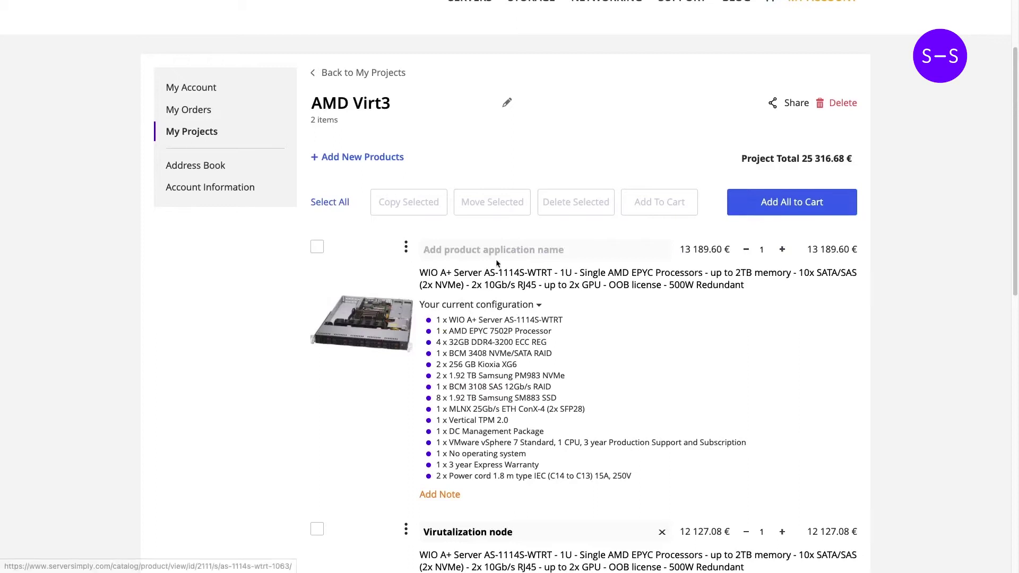
{"action": "left_click", "coordinate": [513, 248]}
{"action": "type", "text": "Be"}
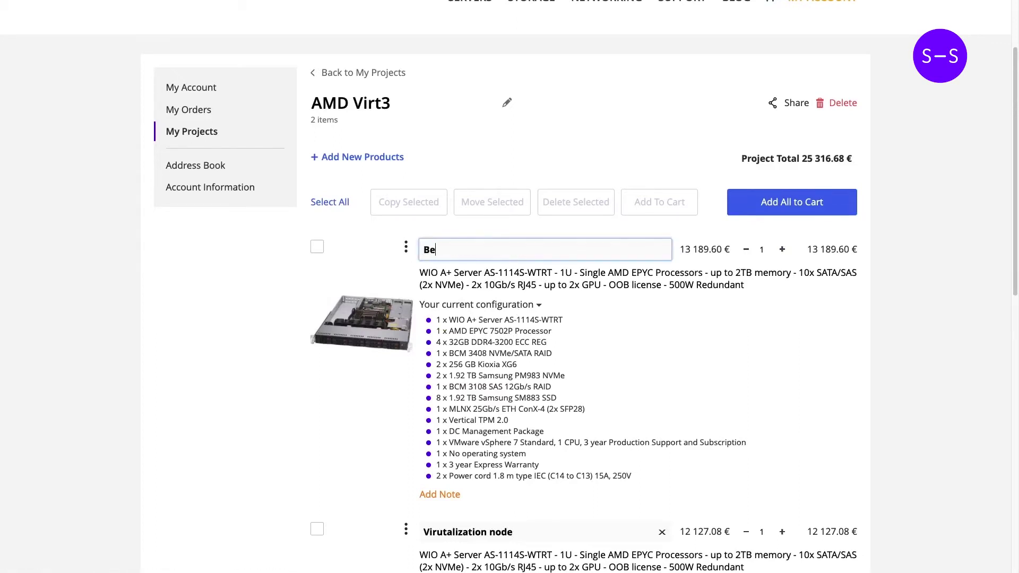
{"action": "type", "text": "tter CPU option"}
- Set Virutalization node quantity to 2 and Better CPU option quantity to 10, totaling 156 150.16 €
{"action": "left_click", "coordinate": [242, 382]}
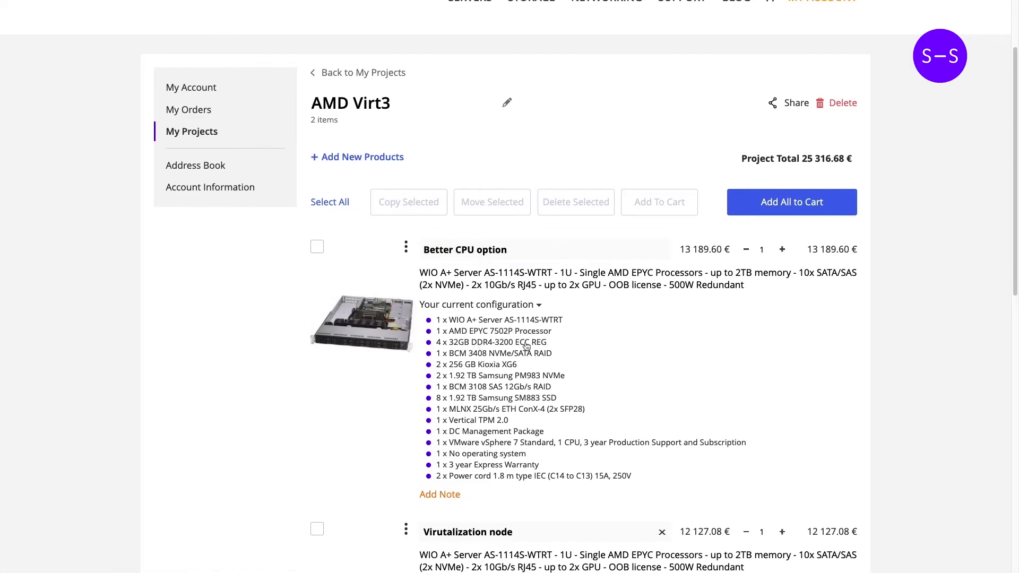
{"action": "scroll", "coordinate": [527, 347], "scroll_direction": "down", "scroll_amount": 3}
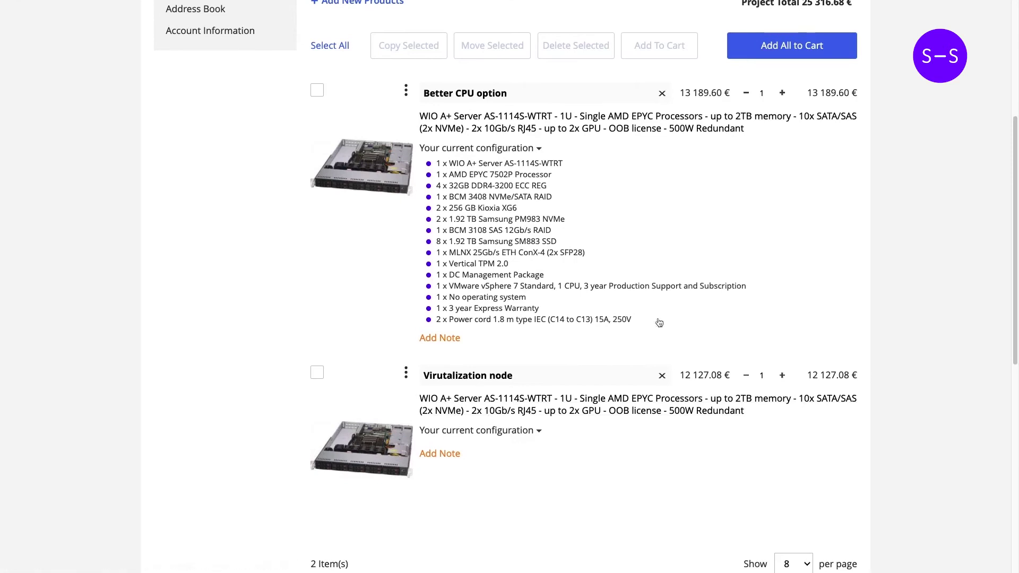
{"action": "left_click", "coordinate": [782, 375]}
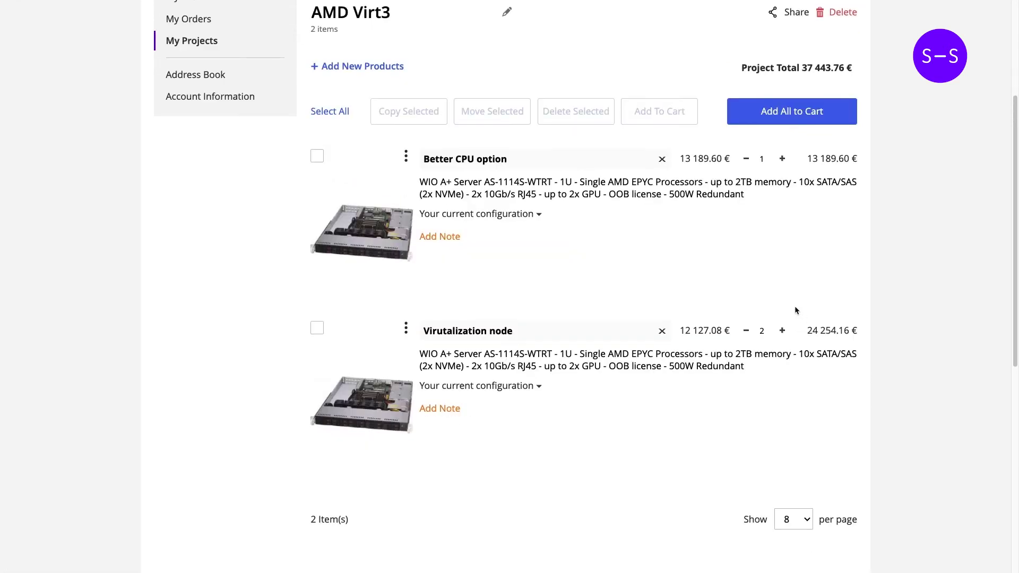
{"action": "left_click", "coordinate": [767, 160]}
{"action": "type", "text": "0"}
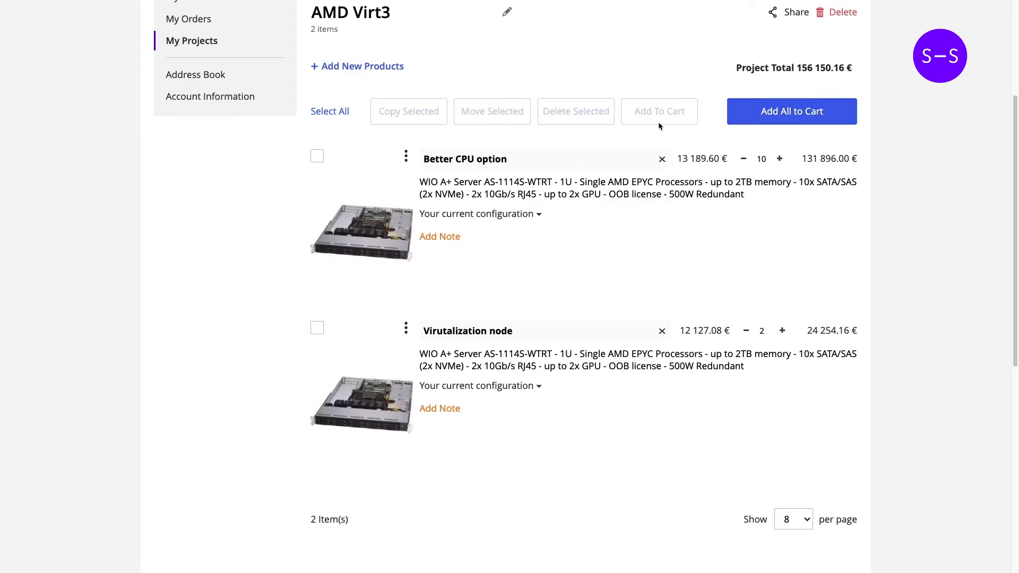
{"action": "scroll", "coordinate": [622, 89], "scroll_direction": "up", "scroll_amount": 1}
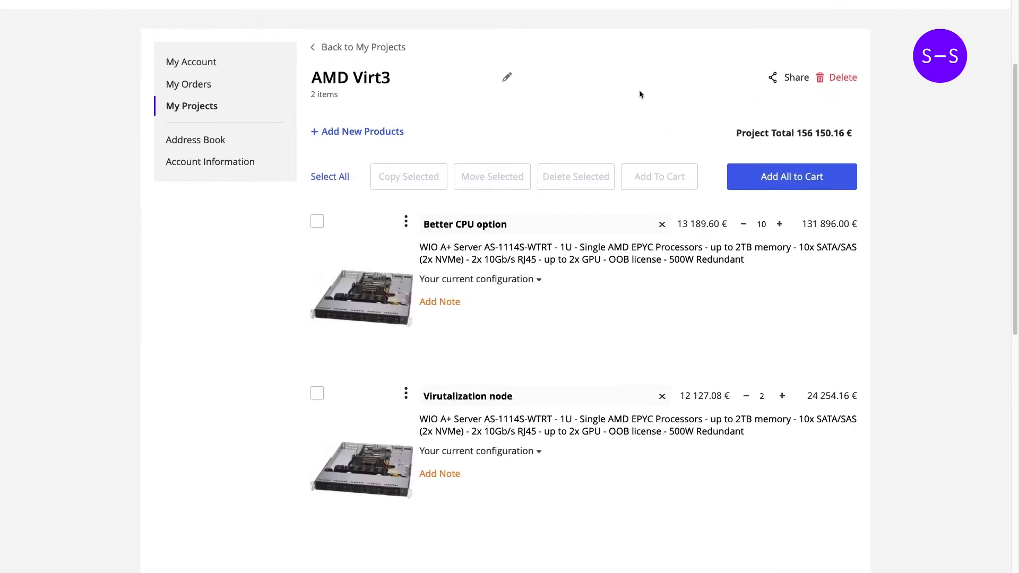
- Share AMD Virt3 to the recipient's e-mail address with the message 'Great New Pro'
{"action": "left_click", "coordinate": [788, 79]}
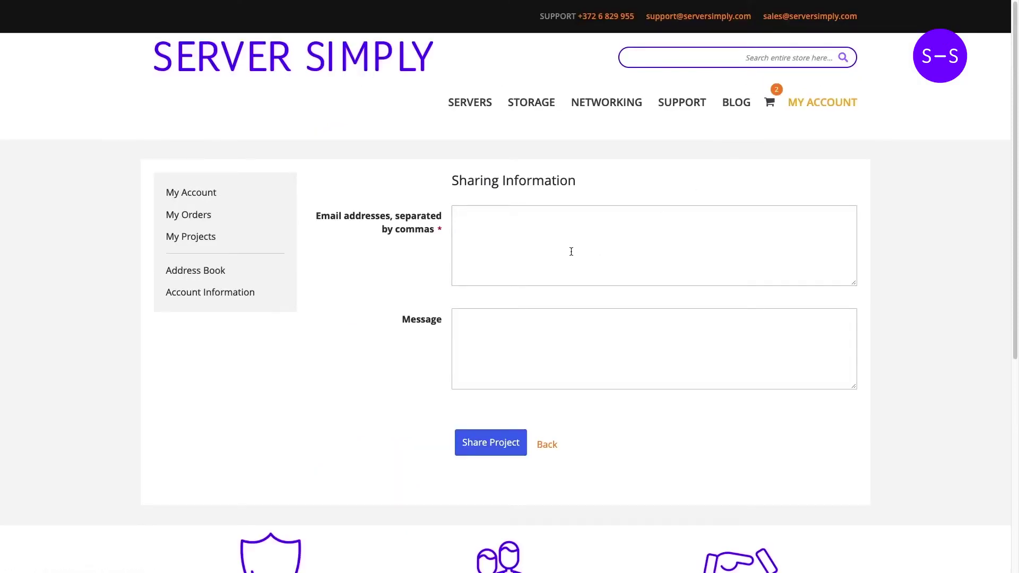
{"action": "left_click", "coordinate": [572, 248]}
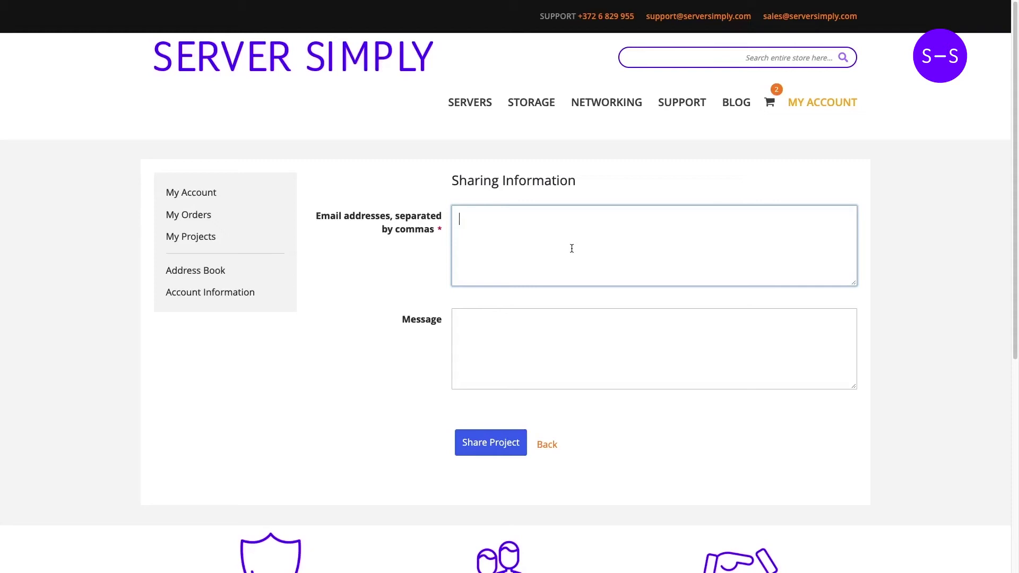
{"action": "left_click", "coordinate": [460, 323]}
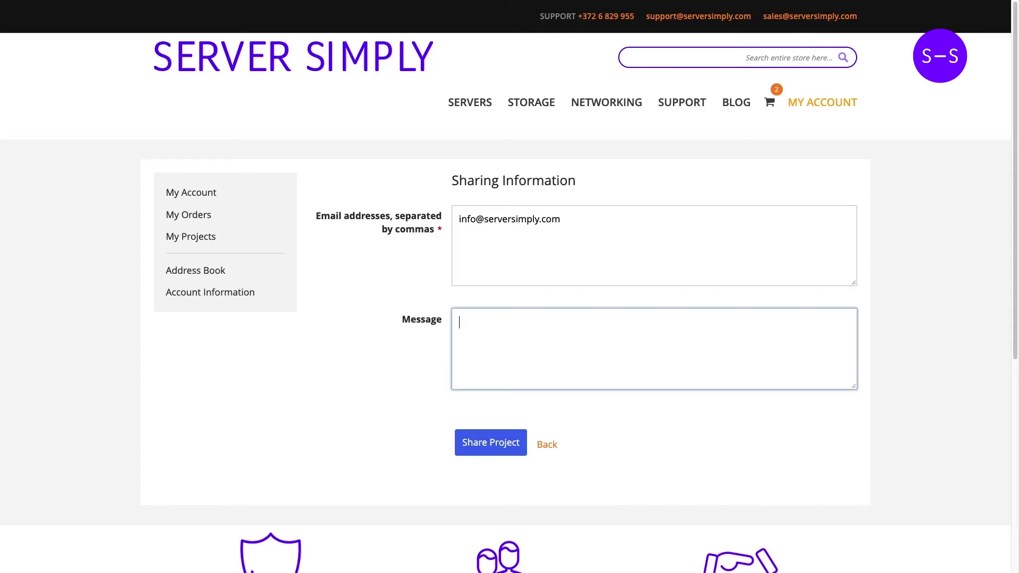
{"action": "type", "text": "Great New Project!"}
{"action": "left_click", "coordinate": [499, 443]}
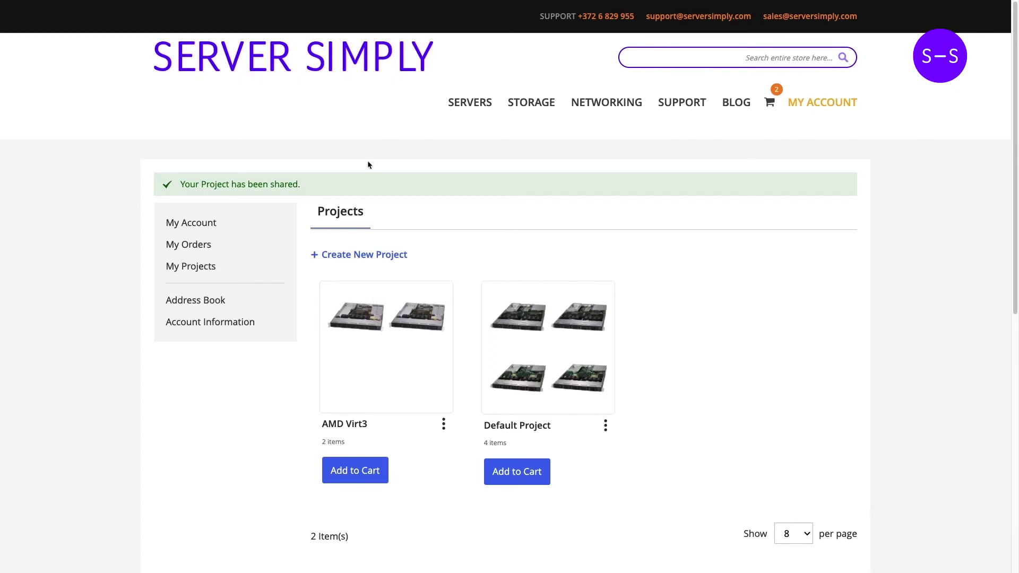
- Load the shared AMD Virt3 link in a new private browser window and look through it
{"action": "left_click", "coordinate": [68, 7]}
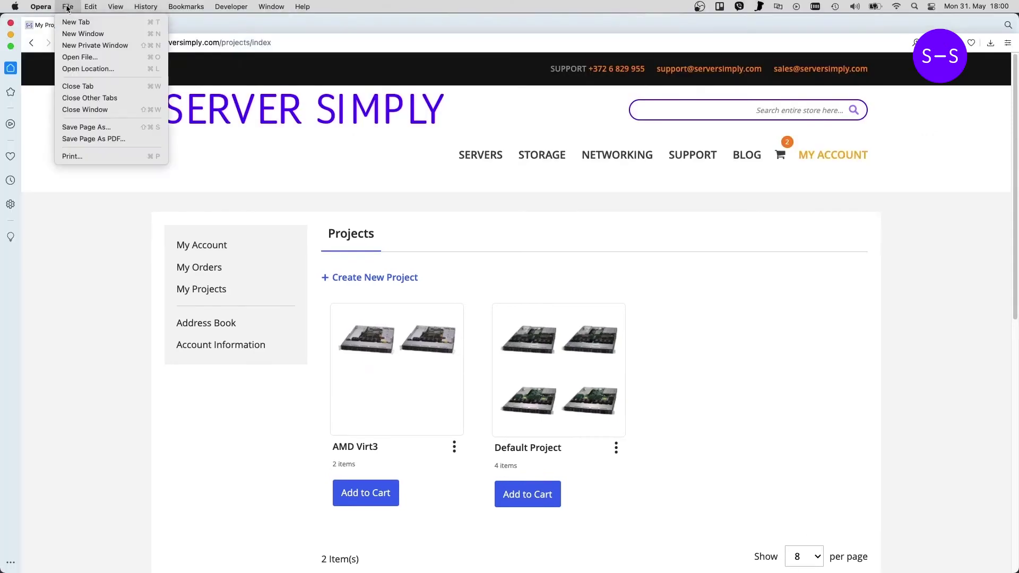
{"action": "left_click", "coordinate": [98, 41]}
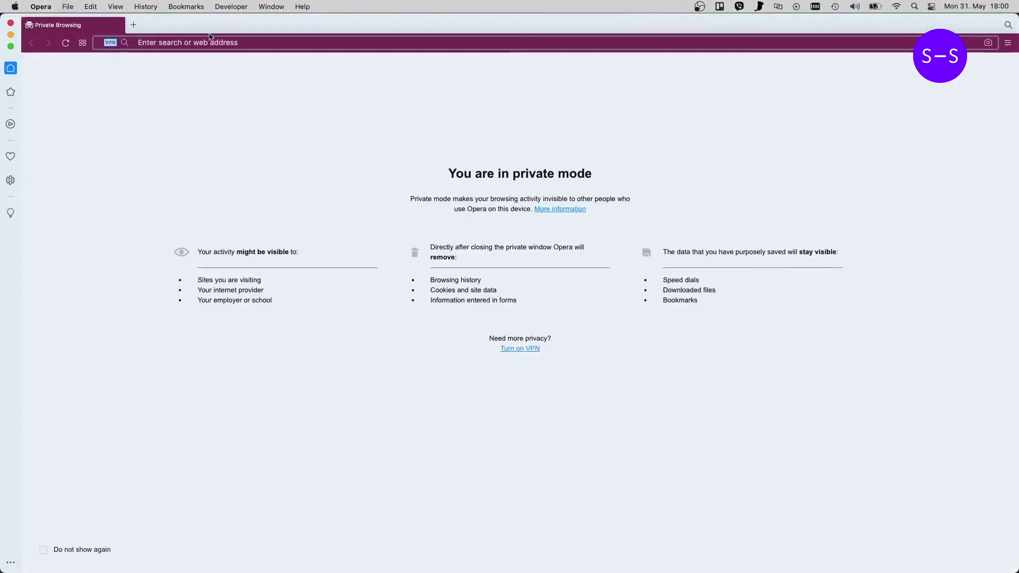
{"action": "key", "text": "Return"}
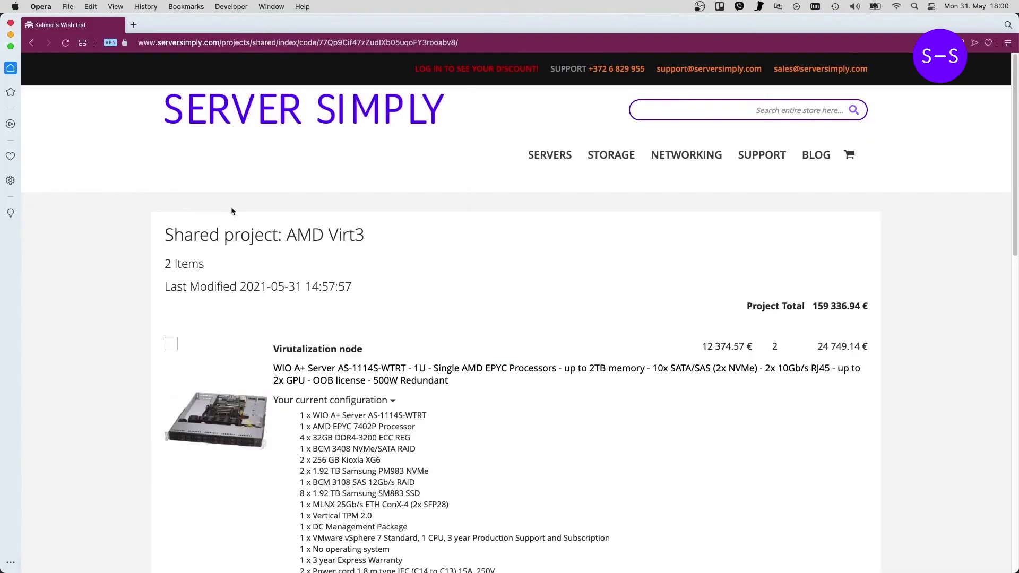
{"action": "scroll", "coordinate": [244, 255], "scroll_direction": "down", "scroll_amount": 3}
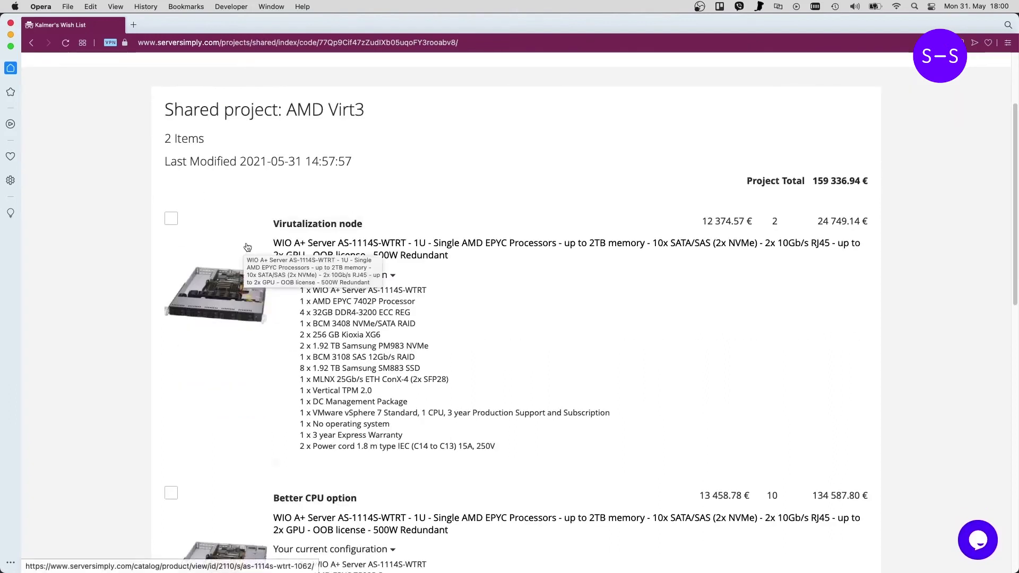
{"action": "scroll", "coordinate": [250, 246], "scroll_direction": "down", "scroll_amount": 1}
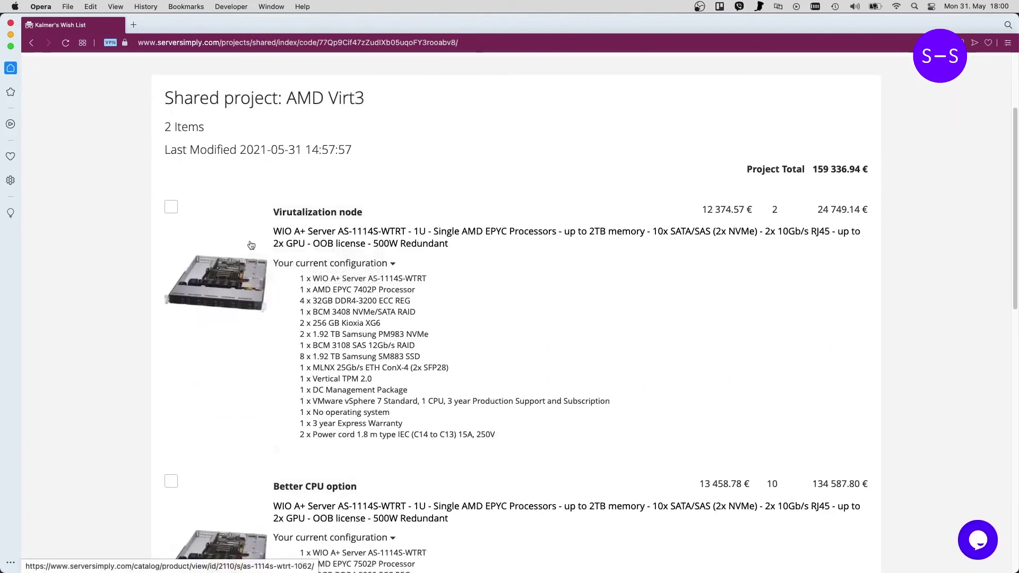
{"action": "scroll", "coordinate": [268, 227], "scroll_direction": "down", "scroll_amount": 8}
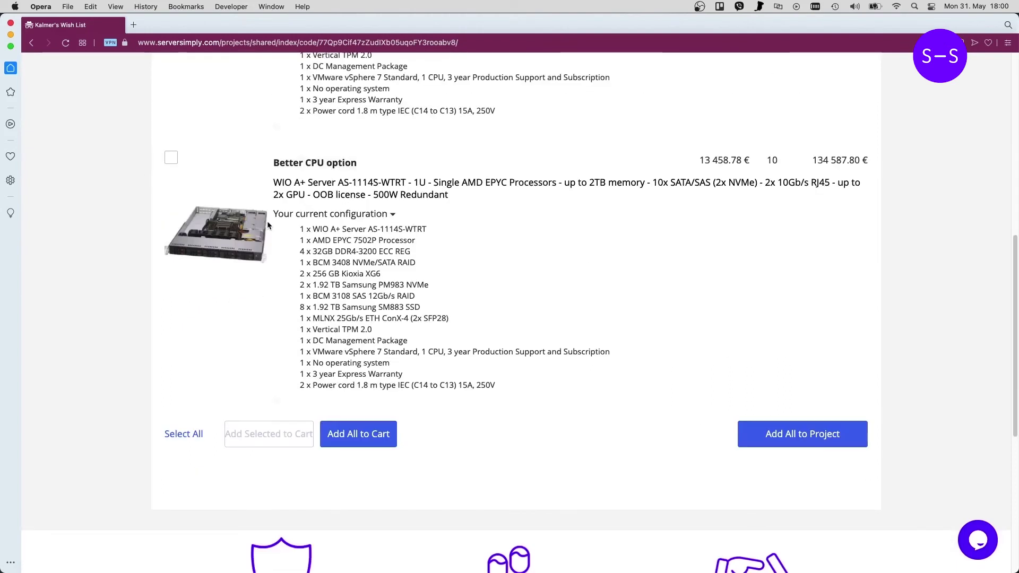
{"action": "scroll", "coordinate": [269, 225], "scroll_direction": "up", "scroll_amount": 4}
{"action": "scroll", "coordinate": [269, 225], "scroll_direction": "up", "scroll_amount": 3}
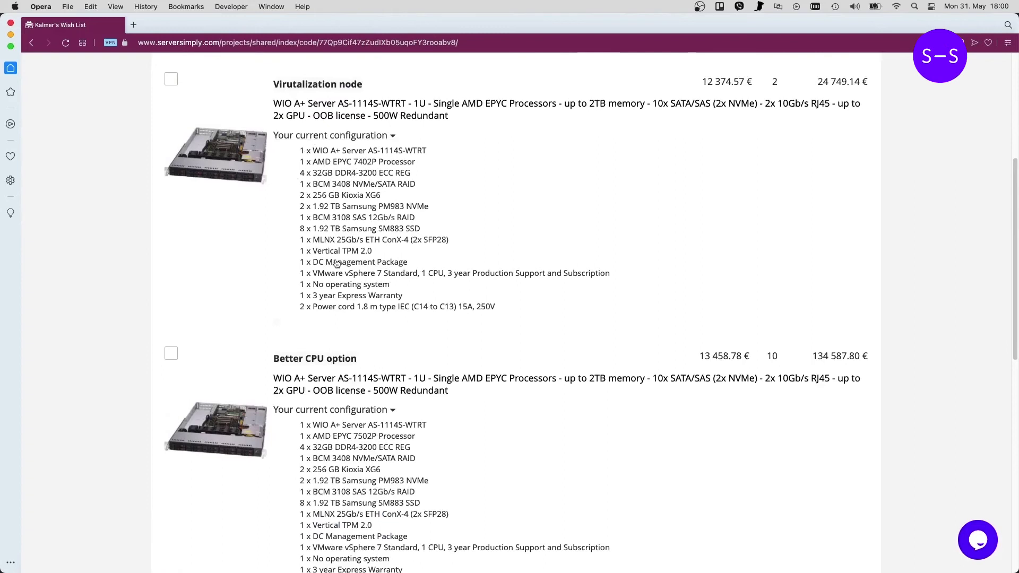
{"action": "scroll", "coordinate": [366, 134], "scroll_direction": "down", "scroll_amount": 3}
{"action": "scroll", "coordinate": [350, 138], "scroll_direction": "up", "scroll_amount": 5}
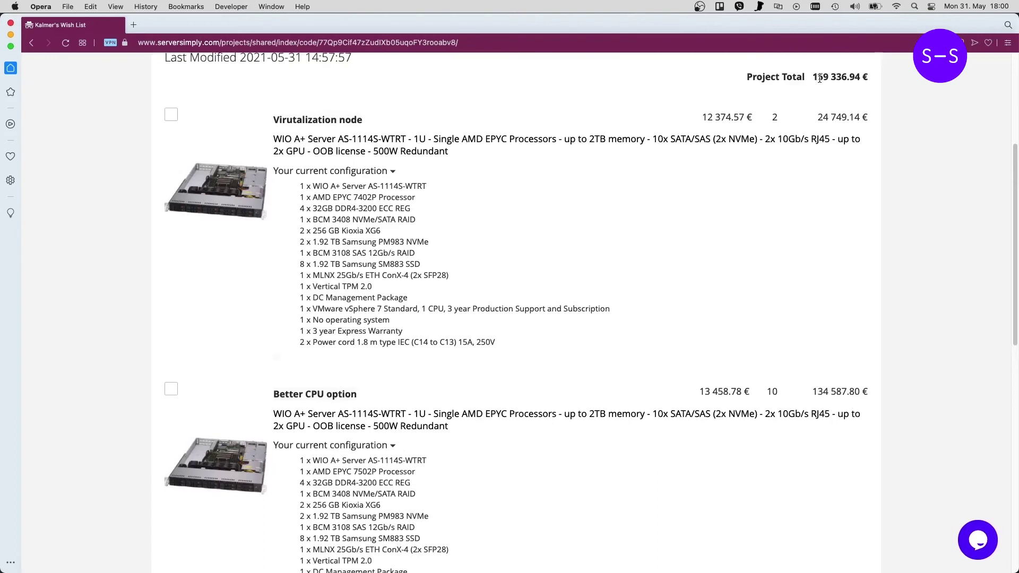
{"action": "scroll", "coordinate": [357, 292], "scroll_direction": "down", "scroll_amount": 5}
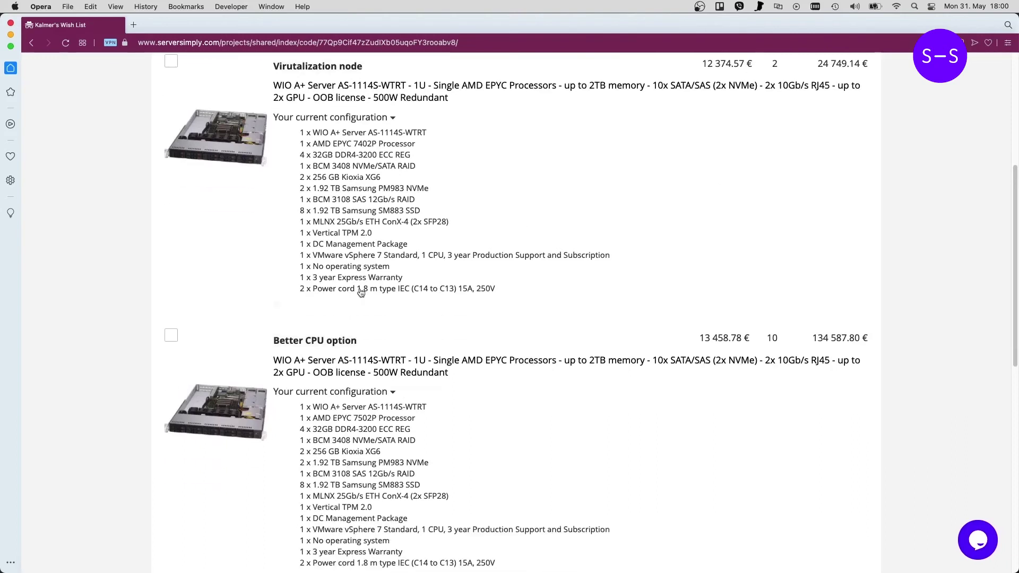
{"action": "scroll", "coordinate": [371, 304], "scroll_direction": "up", "scroll_amount": 6}
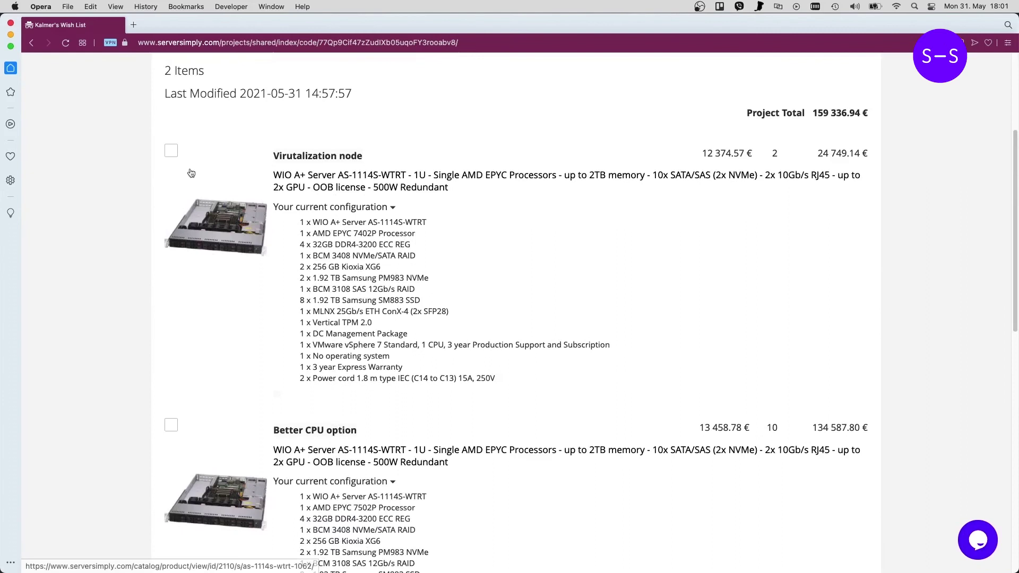
- Select both wish-list servers and add them all to a project, signing in on the Customer Login page
{"action": "left_click", "coordinate": [171, 151]}
{"action": "left_click", "coordinate": [171, 424]}
{"action": "scroll", "coordinate": [358, 271], "scroll_direction": "down", "scroll_amount": 7}
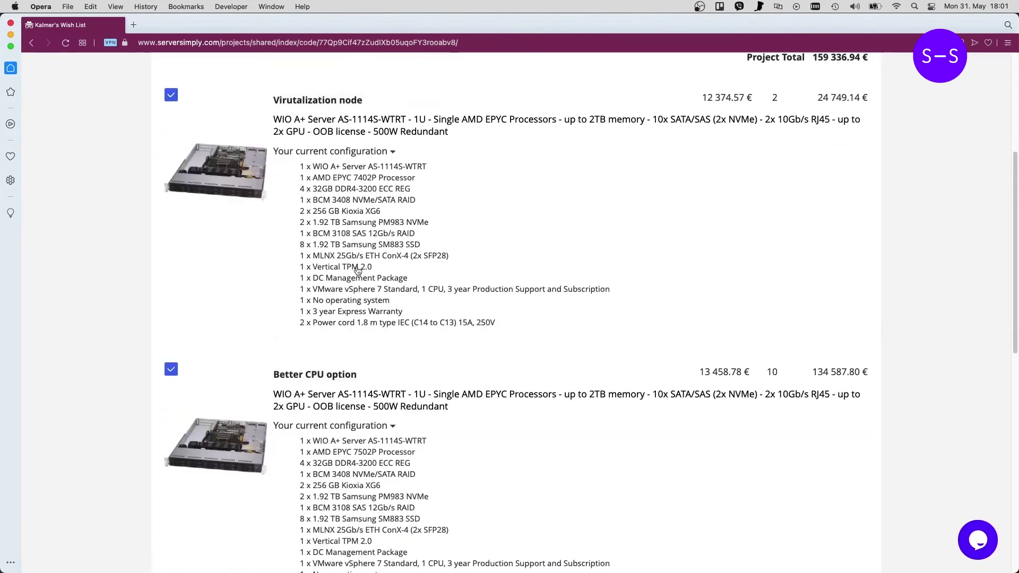
{"action": "left_click", "coordinate": [796, 415]}
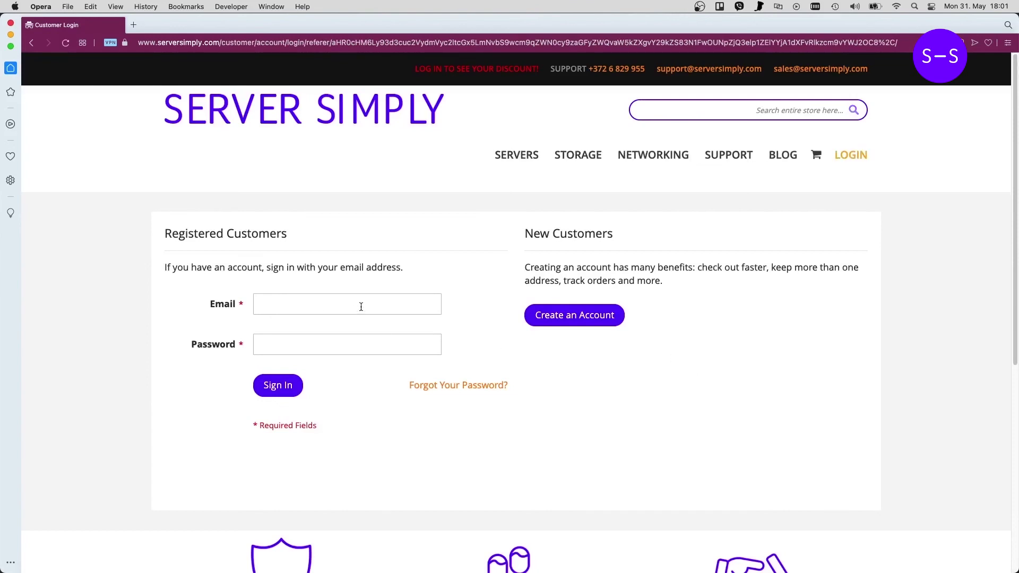
{"action": "left_click", "coordinate": [360, 303]}
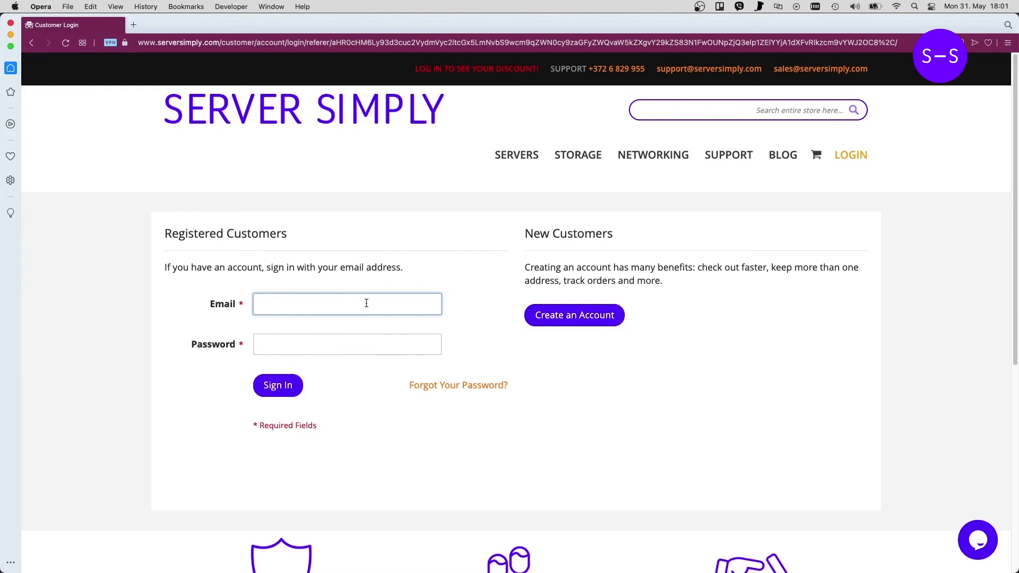
{"action": "left_click", "coordinate": [305, 42]}
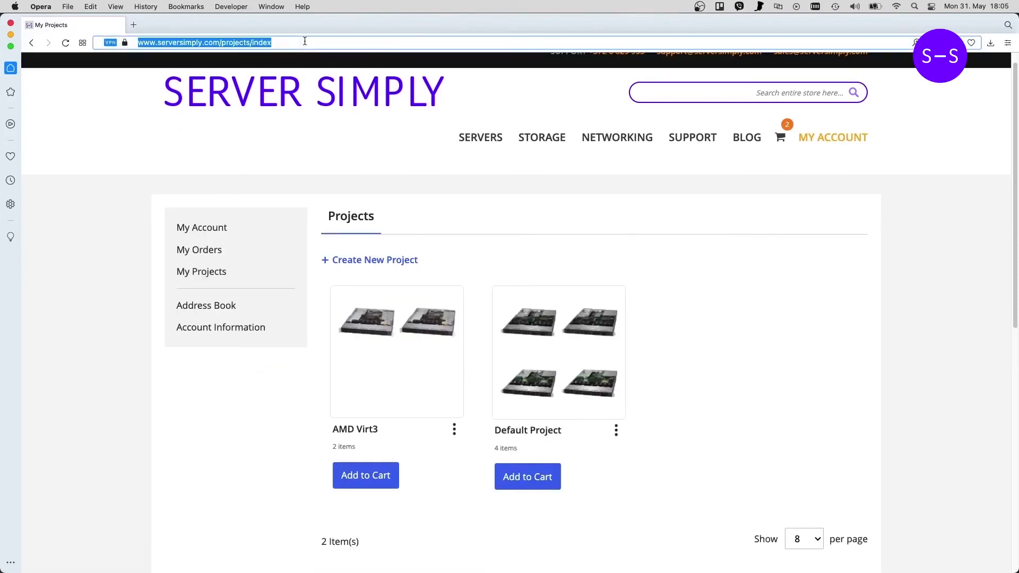
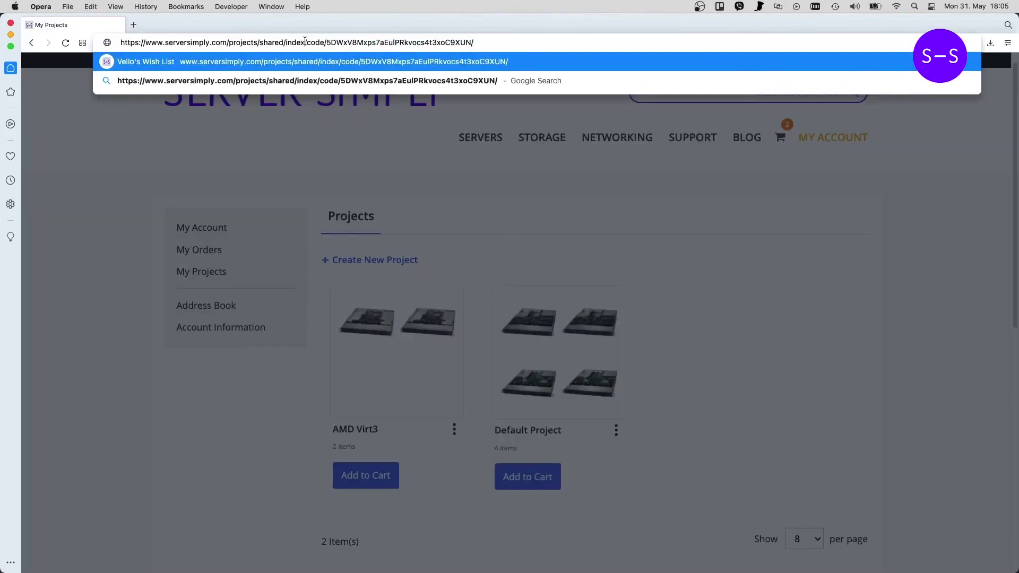
- Load the shared Harku_DC - Virt1 link and scroll through its 7 items totaling 487 639.07 €
{"action": "key", "text": "Return"}
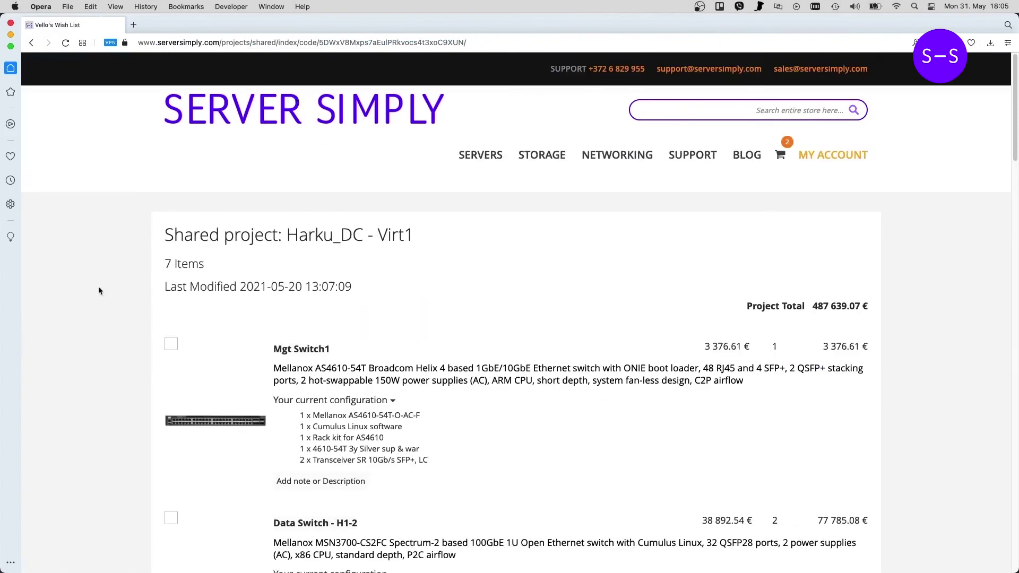
{"action": "scroll", "coordinate": [99, 290], "scroll_direction": "down", "scroll_amount": 1}
{"action": "scroll", "coordinate": [108, 289], "scroll_direction": "down", "scroll_amount": 3}
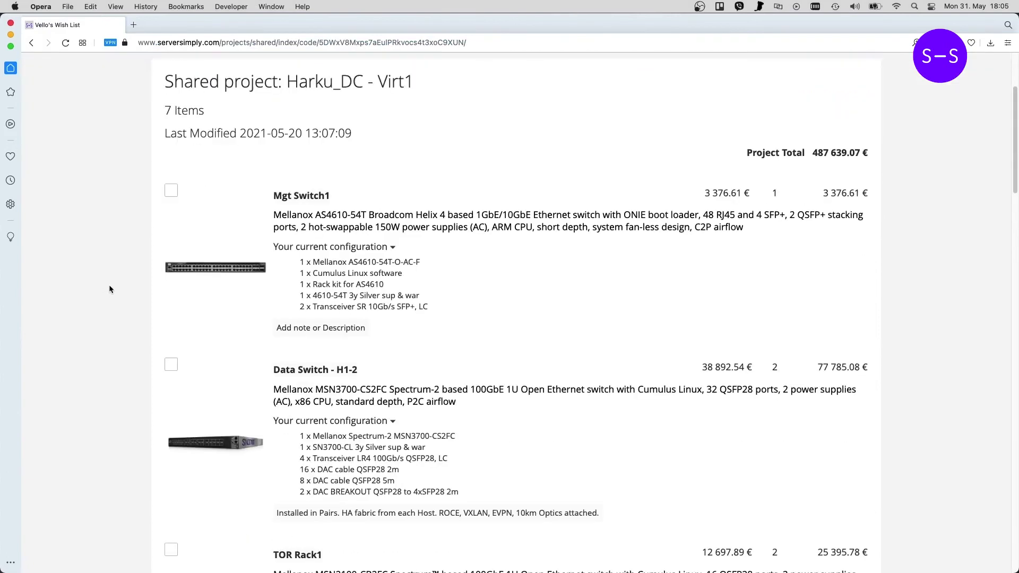
{"action": "scroll", "coordinate": [559, 308], "scroll_direction": "down", "scroll_amount": 1}
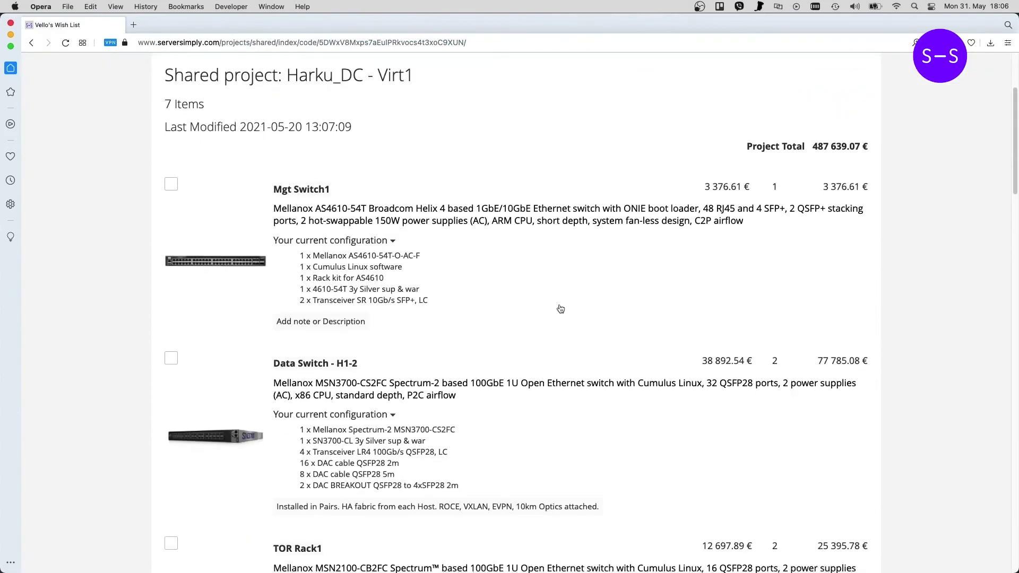
{"action": "scroll", "coordinate": [556, 307], "scroll_direction": "down", "scroll_amount": 1}
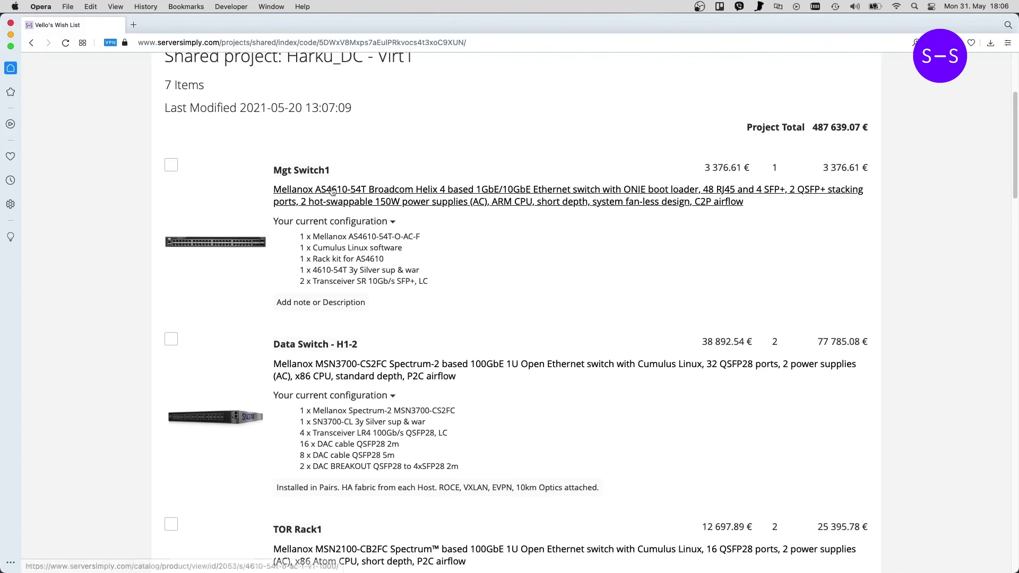
{"action": "scroll", "coordinate": [607, 277], "scroll_direction": "down", "scroll_amount": 2}
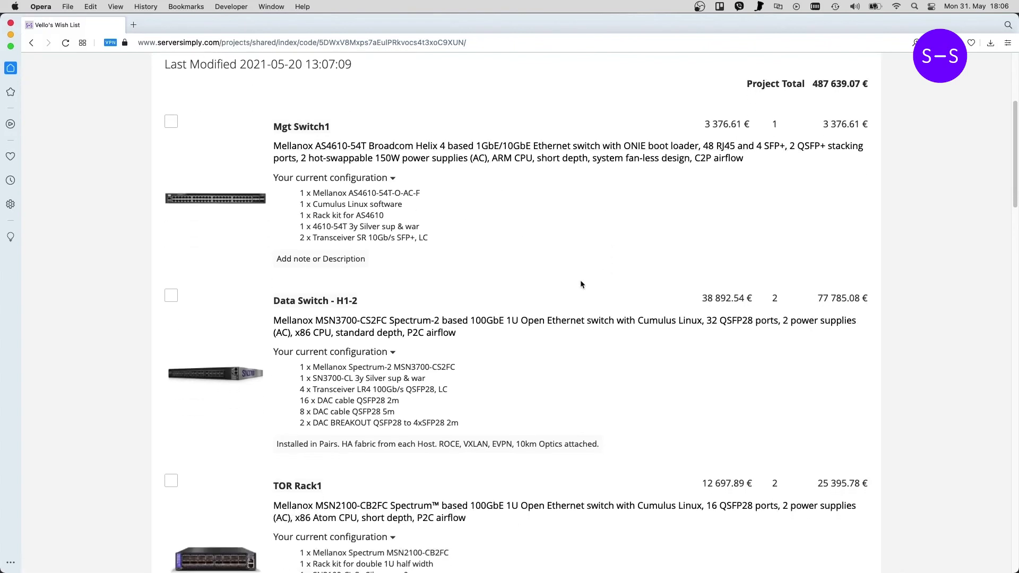
{"action": "scroll", "coordinate": [584, 279], "scroll_direction": "down", "scroll_amount": 15}
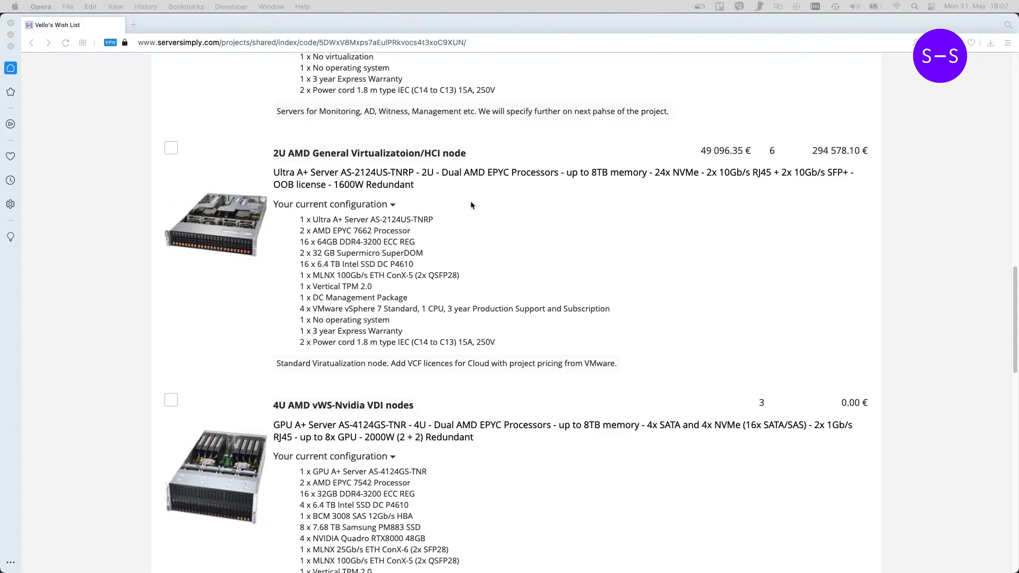
{"action": "scroll", "coordinate": [487, 218], "scroll_direction": "down", "scroll_amount": 5}
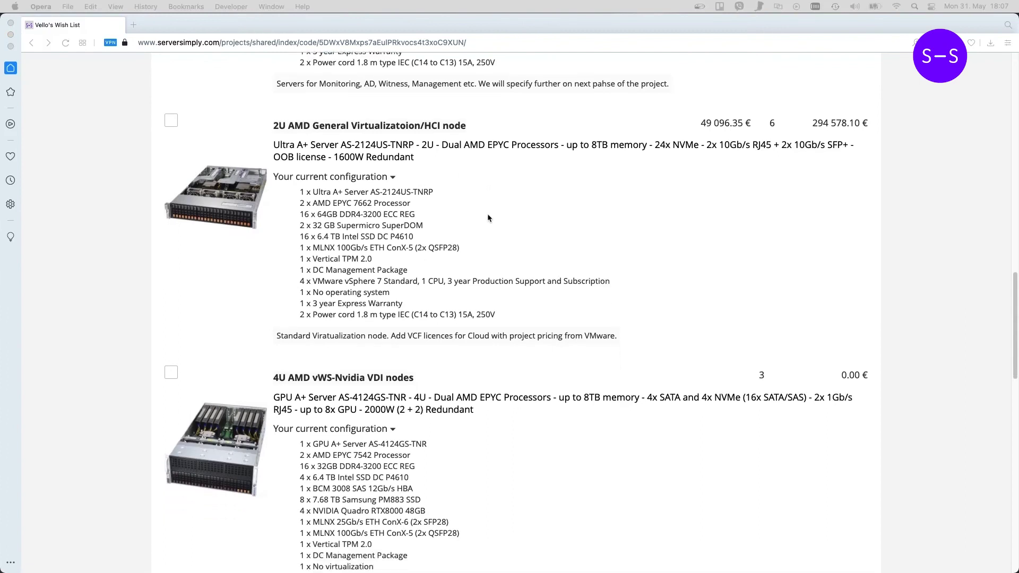
{"action": "scroll", "coordinate": [488, 218], "scroll_direction": "down", "scroll_amount": 2}
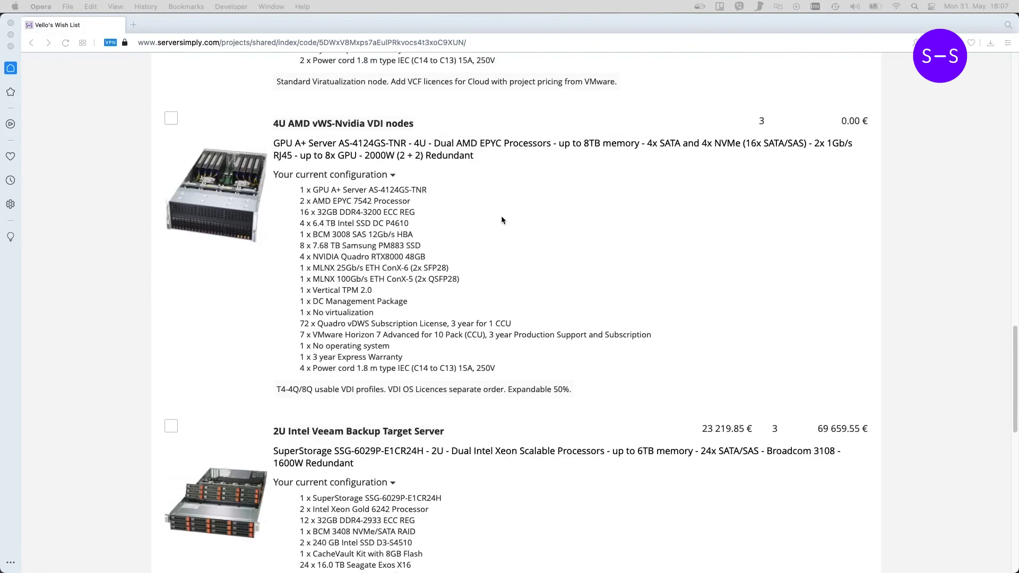
{"action": "scroll", "coordinate": [529, 222], "scroll_direction": "down", "scroll_amount": 4}
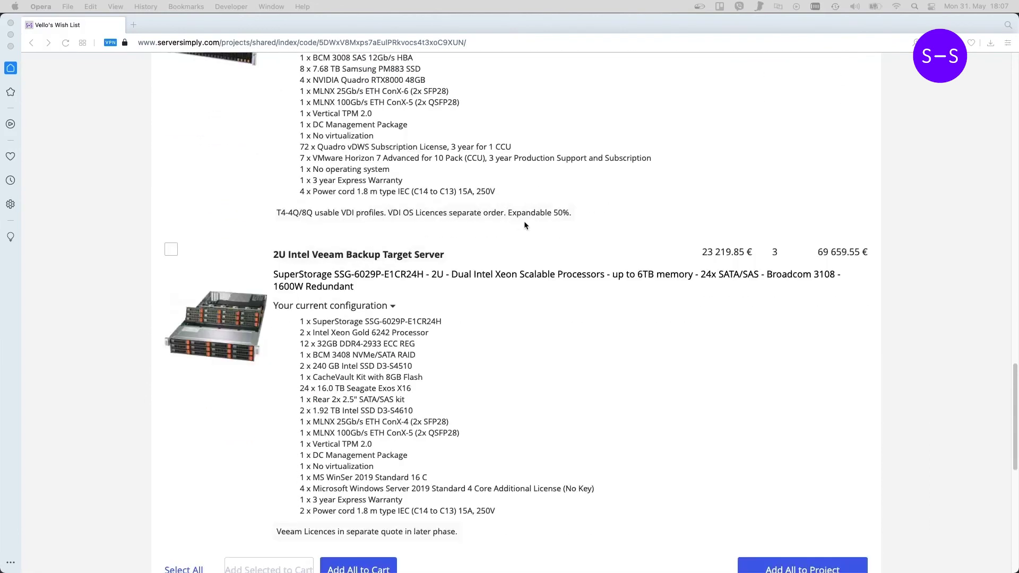
{"action": "scroll", "coordinate": [533, 226], "scroll_direction": "down", "scroll_amount": 1}
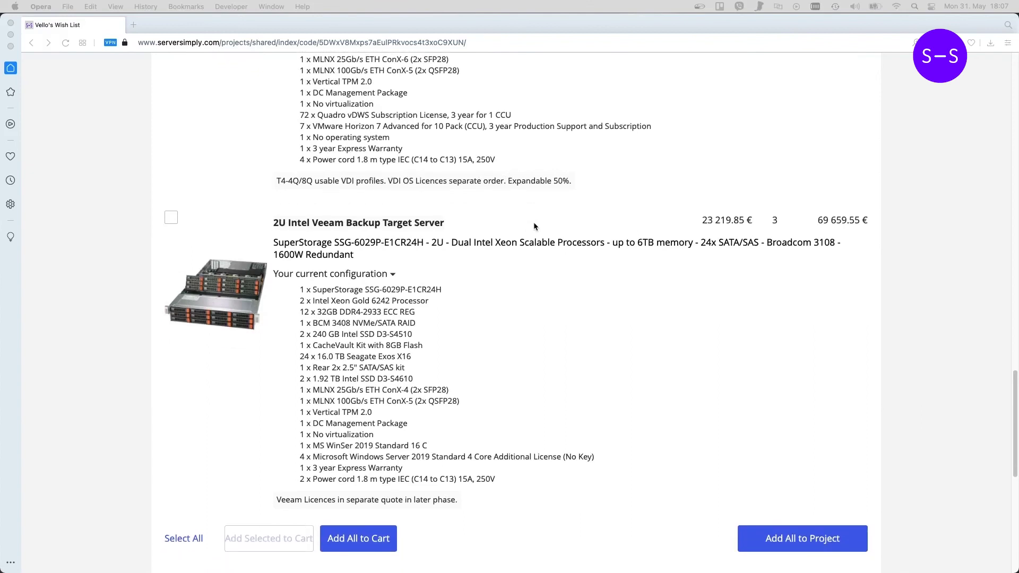
{"action": "scroll", "coordinate": [550, 259], "scroll_direction": "up", "scroll_amount": 20}
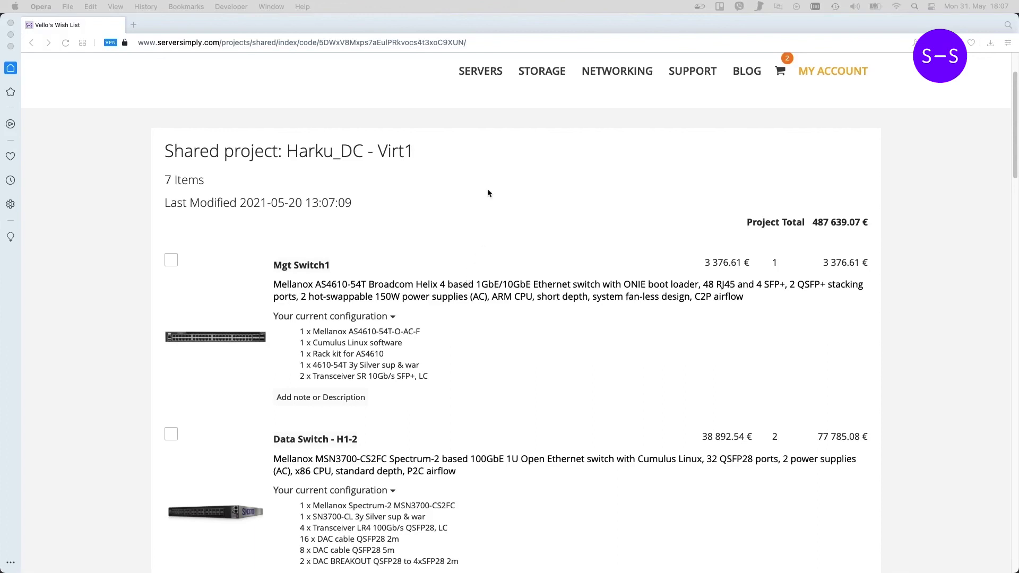
{"action": "scroll", "coordinate": [491, 190], "scroll_direction": "down", "scroll_amount": 2}
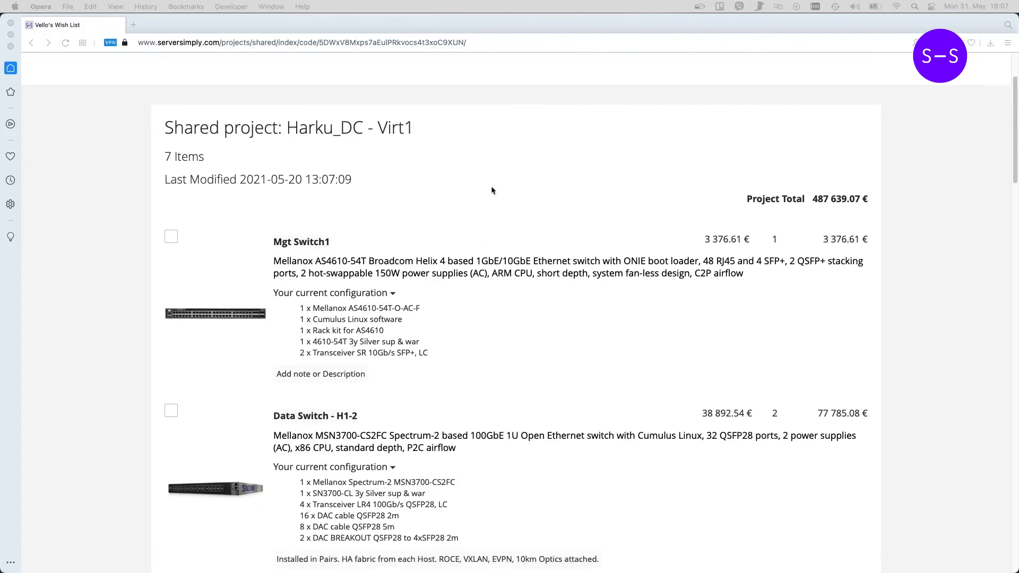
{"action": "scroll", "coordinate": [492, 190], "scroll_direction": "down", "scroll_amount": 10}
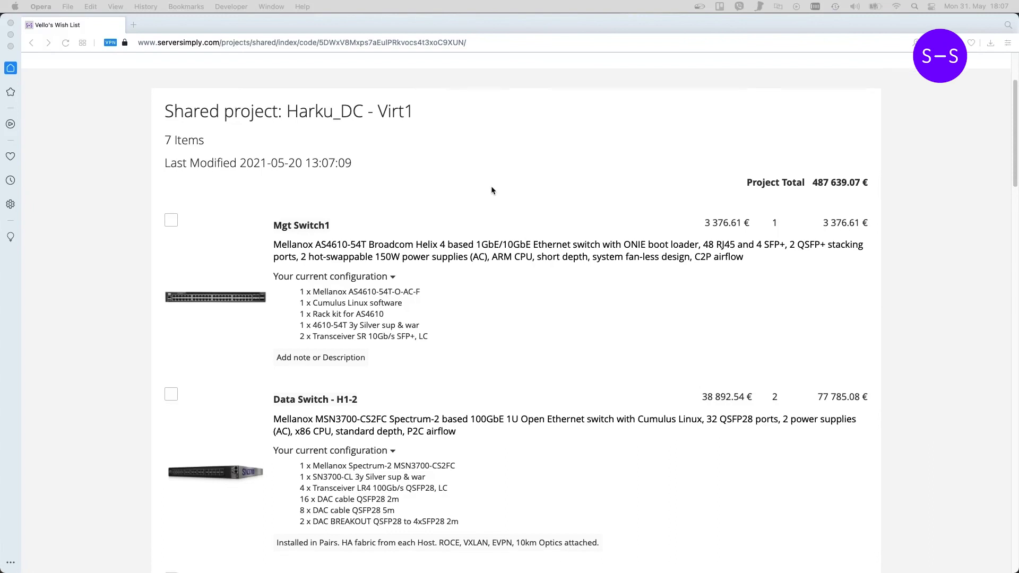